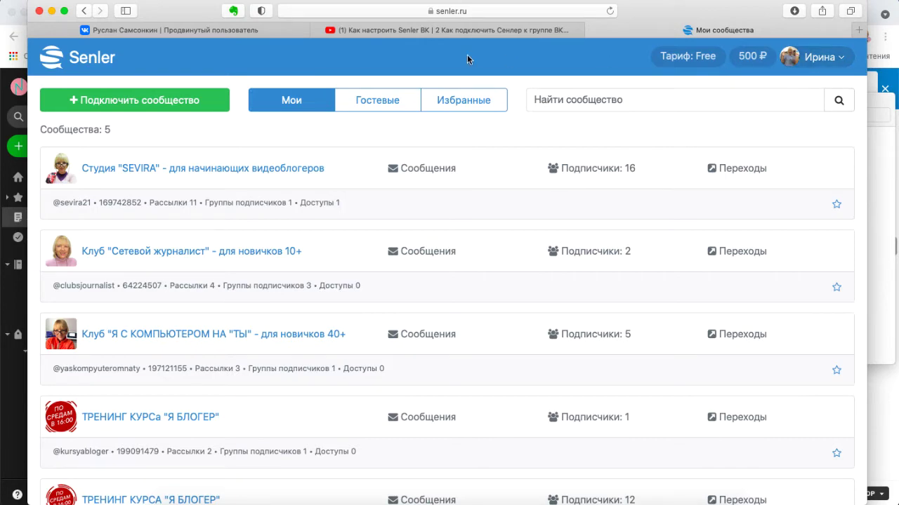
- Open a new browser tab showing the favourites start page
left_click(857, 30)
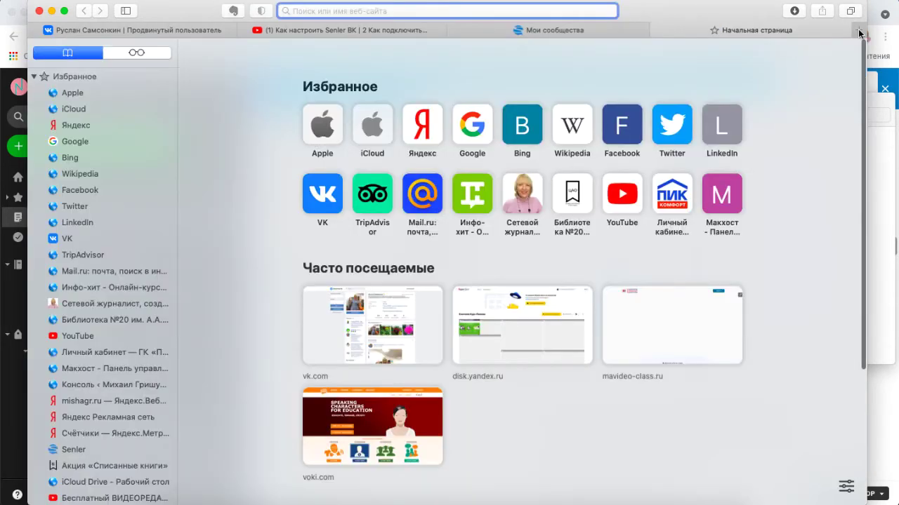
- Open the VK profile from Frequently Visited, then go back to the Senler communities tab
left_click(360, 312)
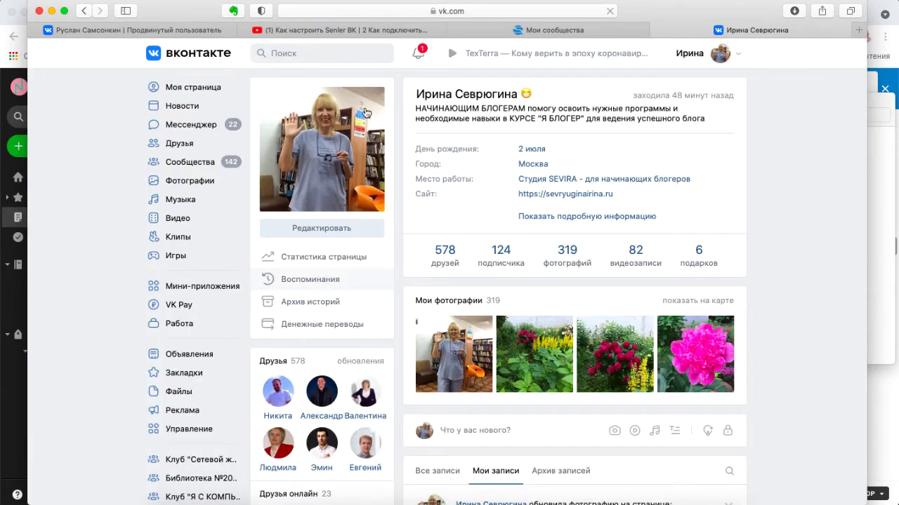
left_click(576, 30)
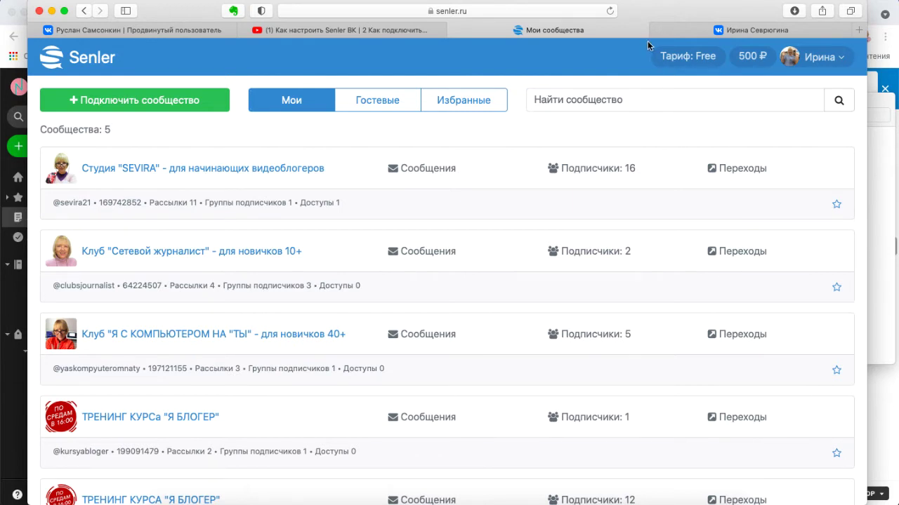
- Open the Тарифы help article from 'Тариф: Free' and read through the Free plan limits
left_click(685, 55)
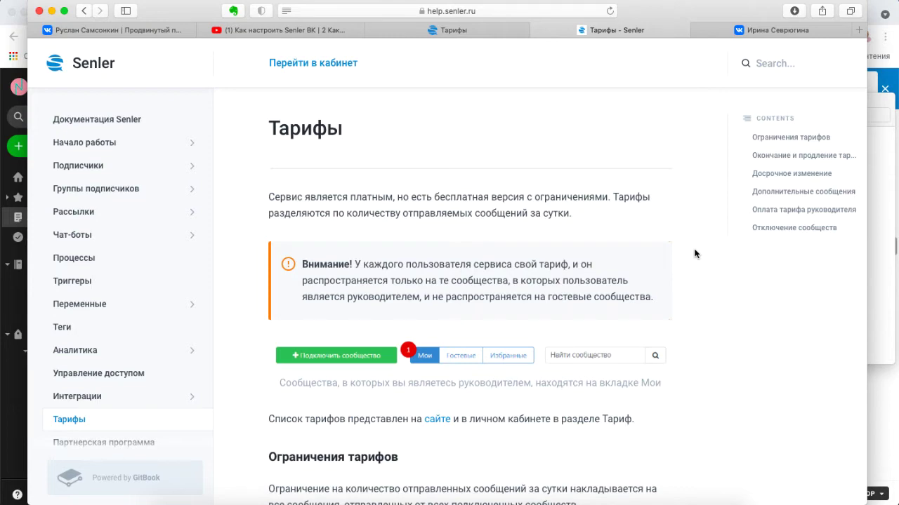
scroll(695, 254, "down", 4)
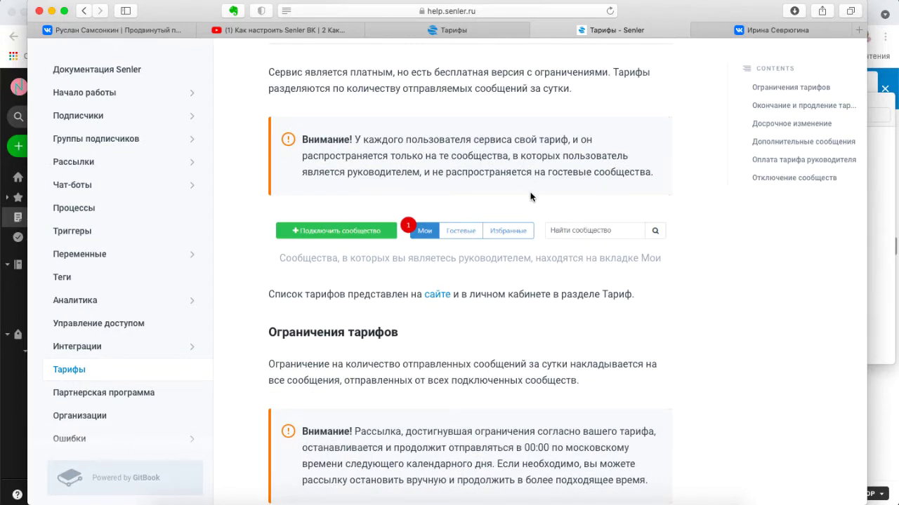
scroll(632, 253, "down", 5)
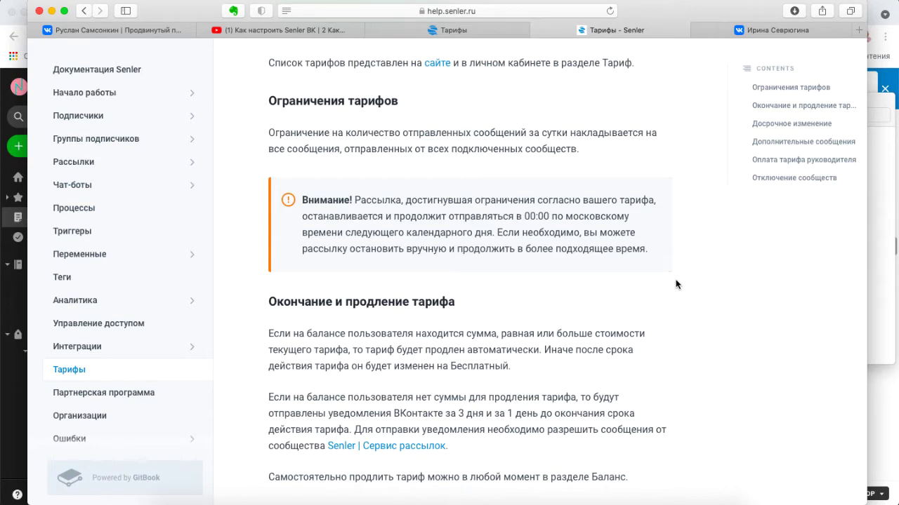
scroll(676, 283, "up", 10)
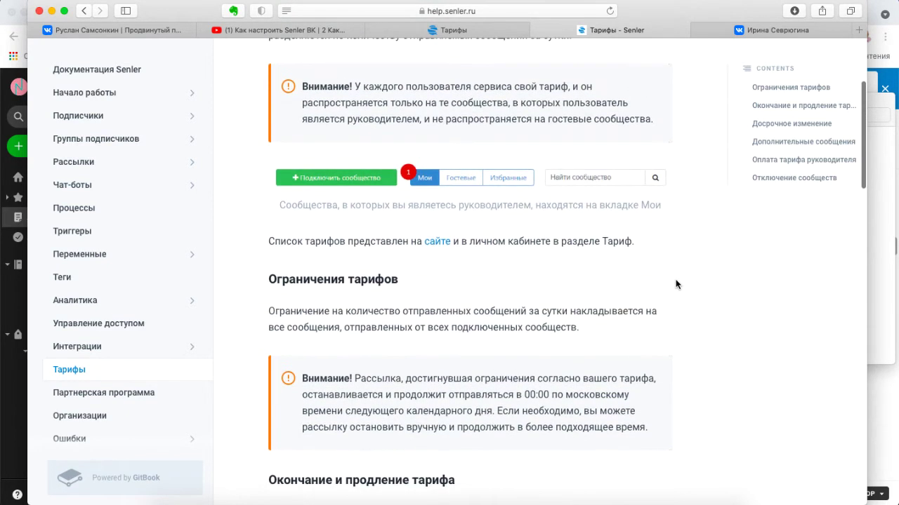
scroll(676, 284, "down", 5)
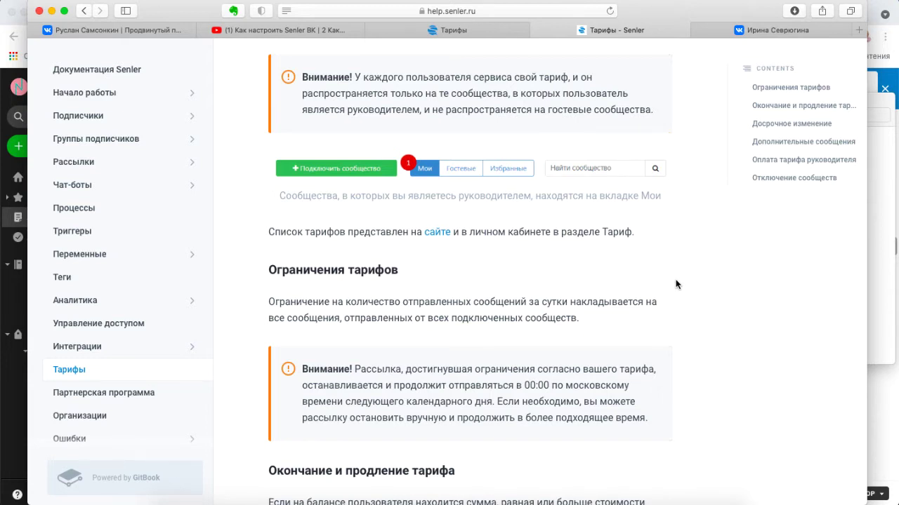
scroll(675, 284, "up", 5)
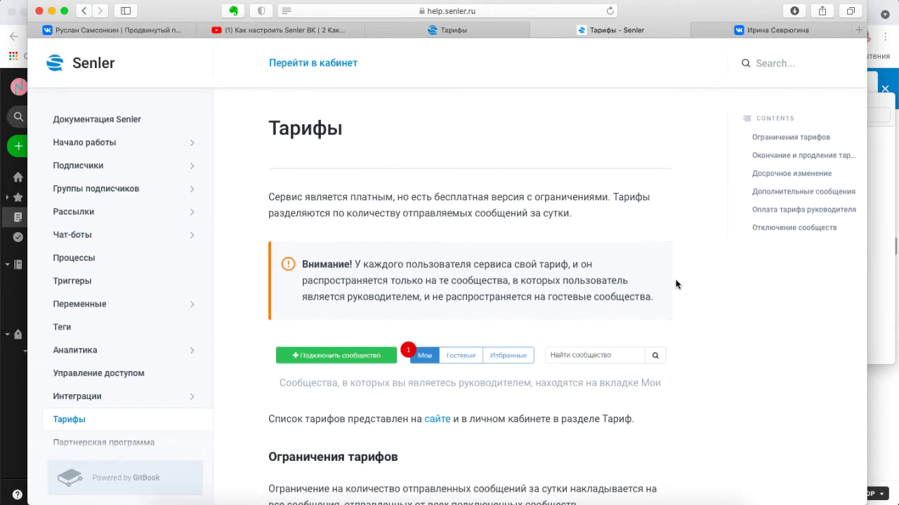
scroll(675, 284, "down", 5)
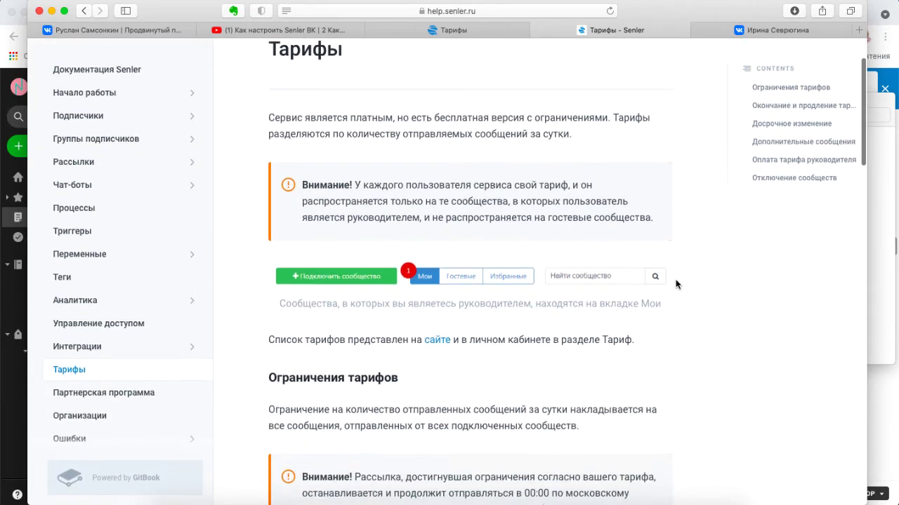
scroll(675, 283, "up", 5)
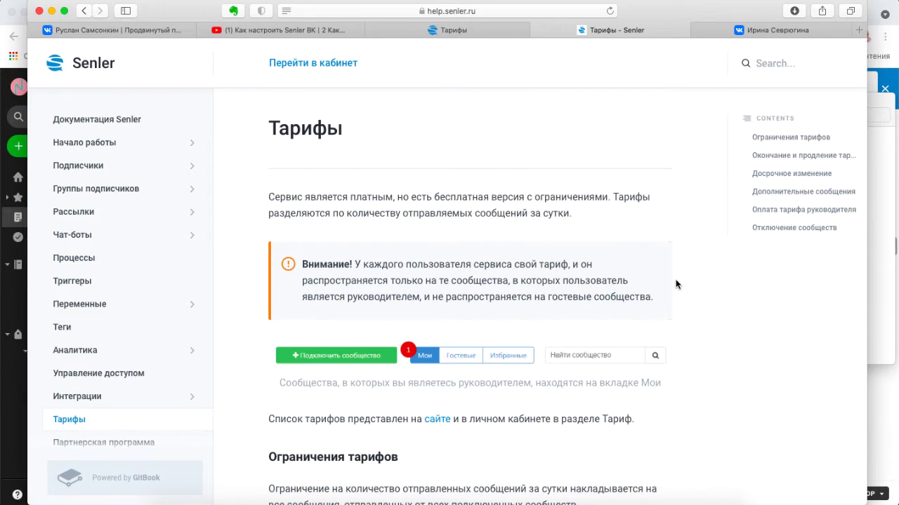
scroll(676, 283, "down", 8)
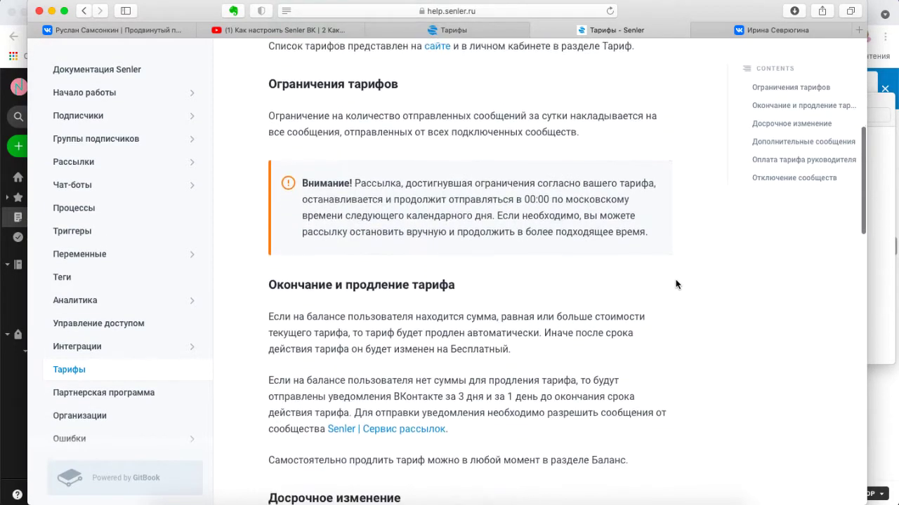
scroll(675, 284, "down", 5)
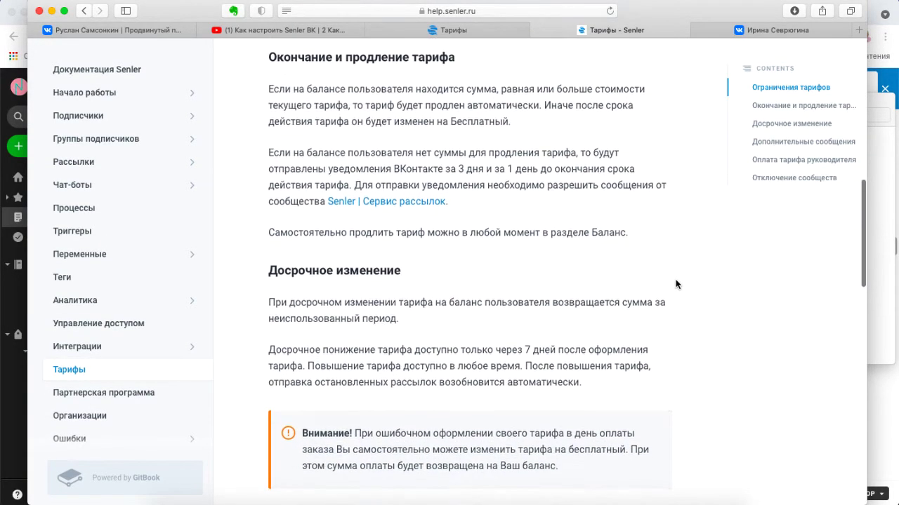
scroll(675, 283, "up", 2)
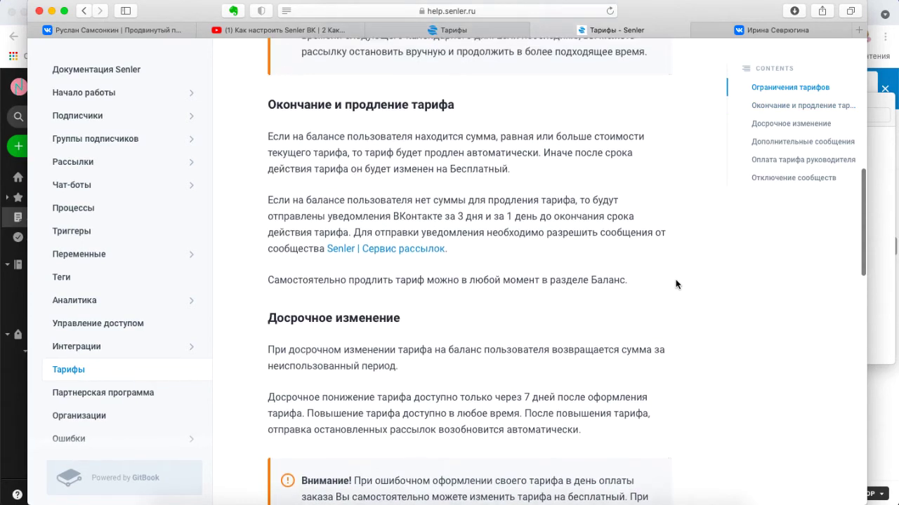
scroll(675, 284, "up", 2)
scroll(676, 284, "down", 1)
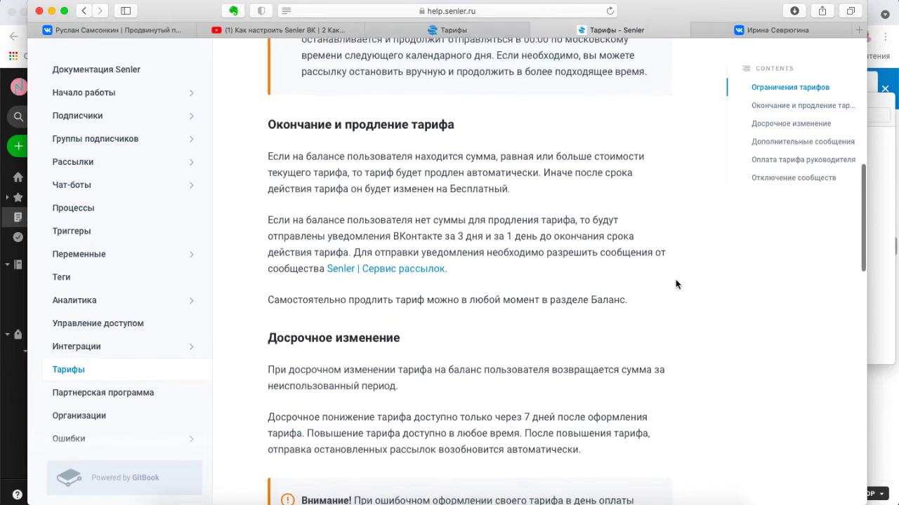
scroll(675, 283, "down", 8)
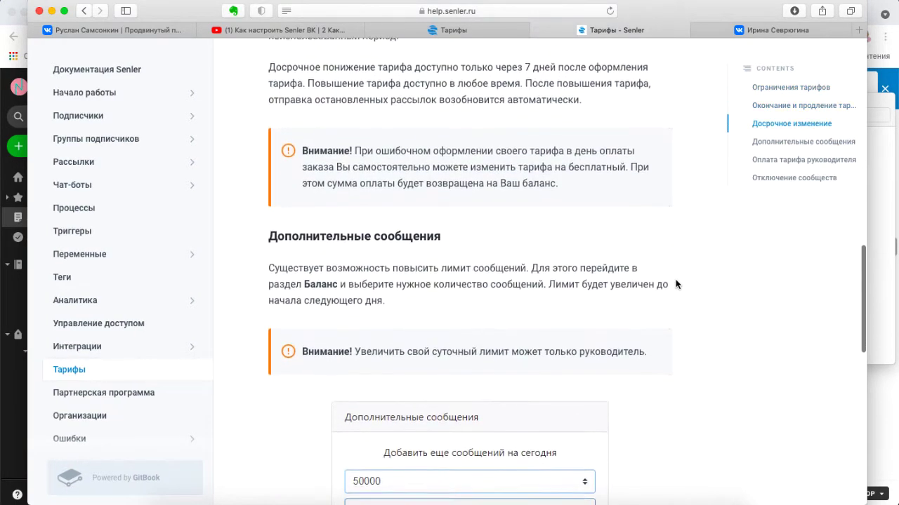
scroll(675, 284, "down", 5)
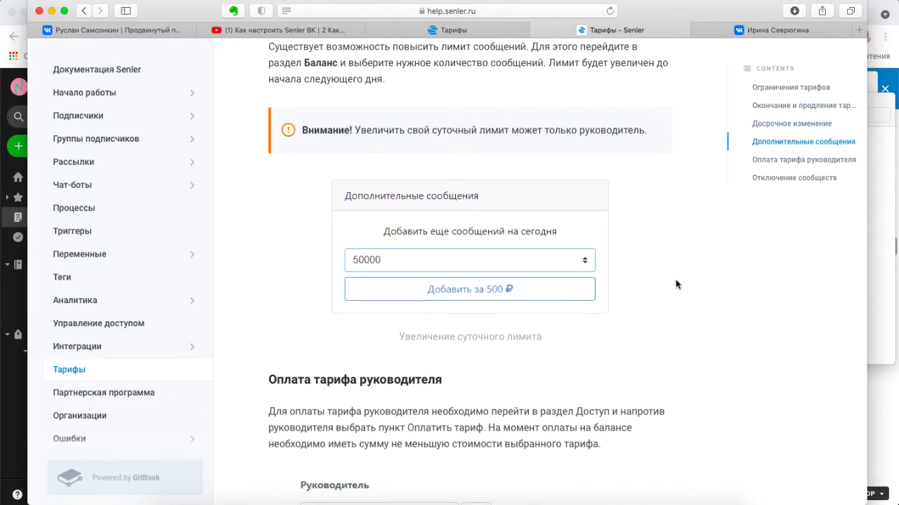
scroll(675, 283, "up", 20)
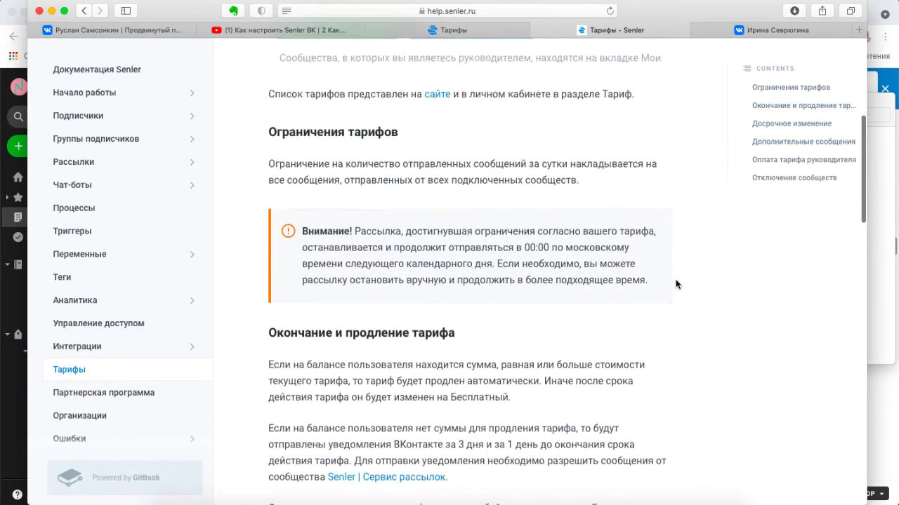
scroll(675, 284, "up", 2)
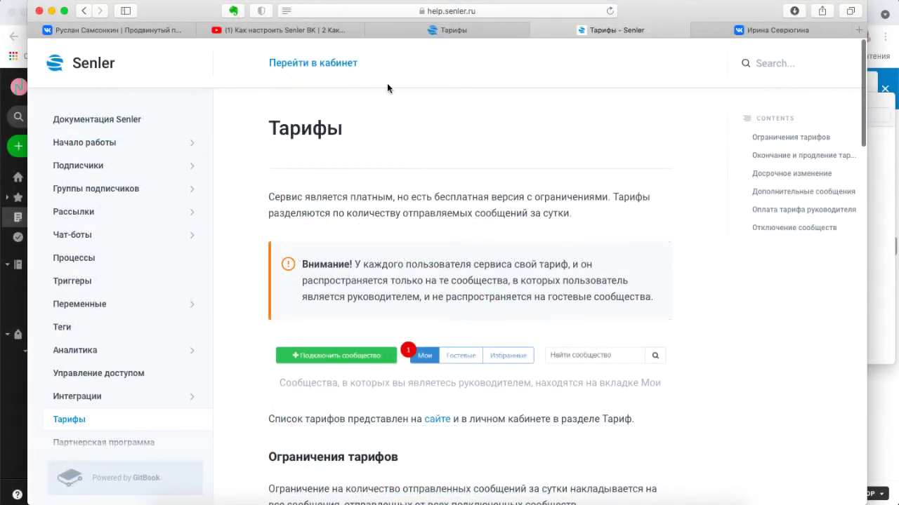
- Go from the help page to the Senler dashboard and begin connecting a community
left_click(331, 63)
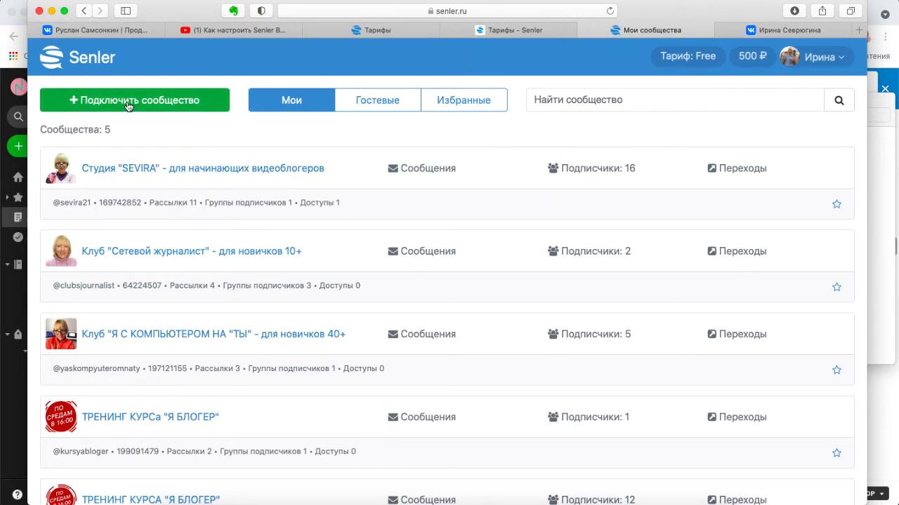
left_click(128, 106)
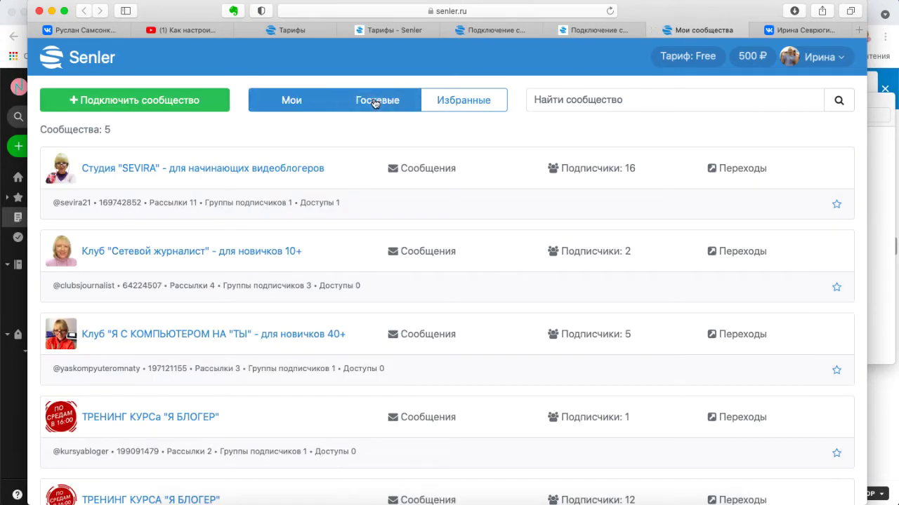
left_click(191, 105)
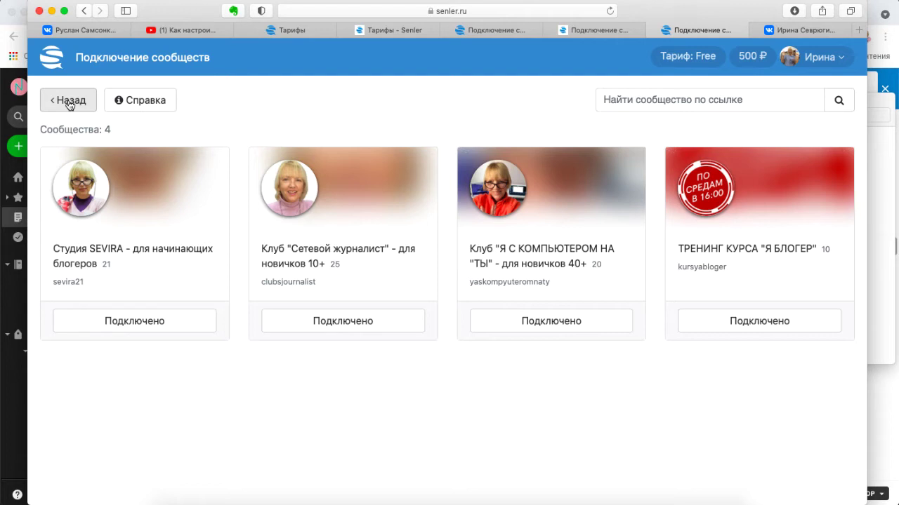
left_click(70, 103)
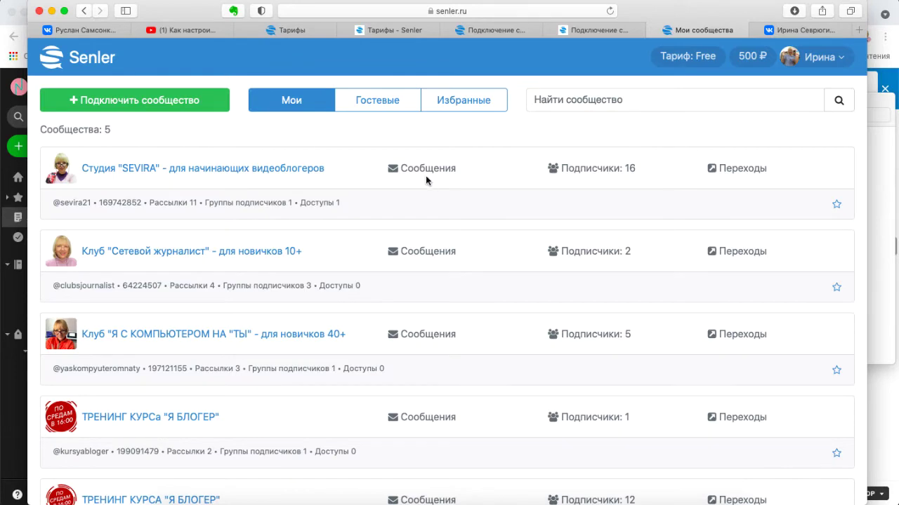
- From the VK profile's communities list, start a new community of the public page type
left_click(823, 30)
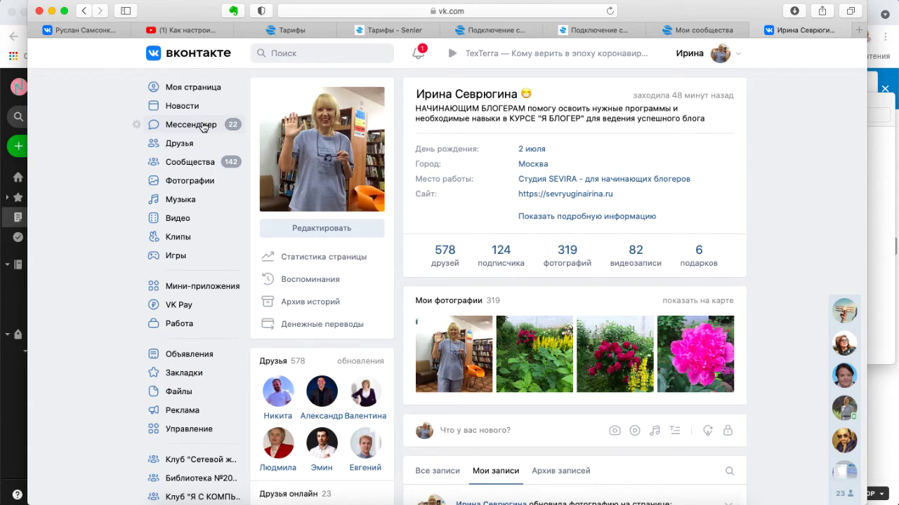
left_click(202, 125)
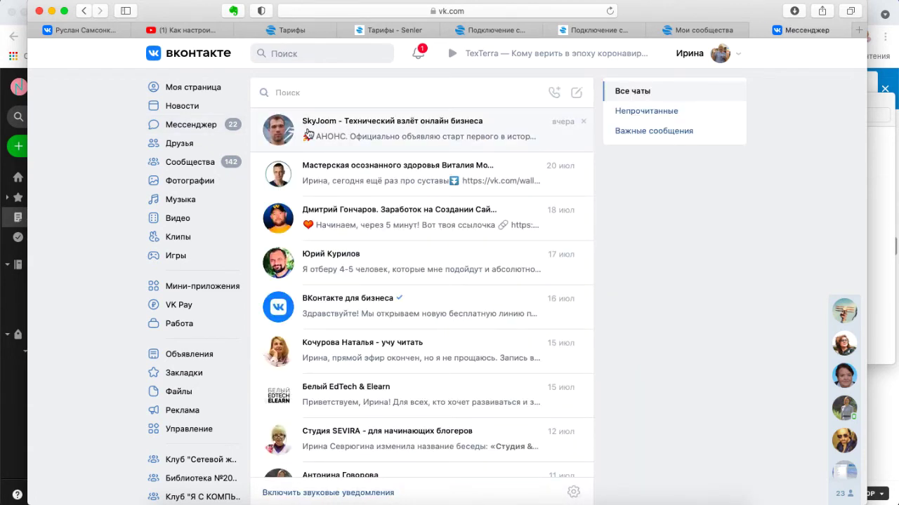
left_click(200, 163)
left_click(558, 270)
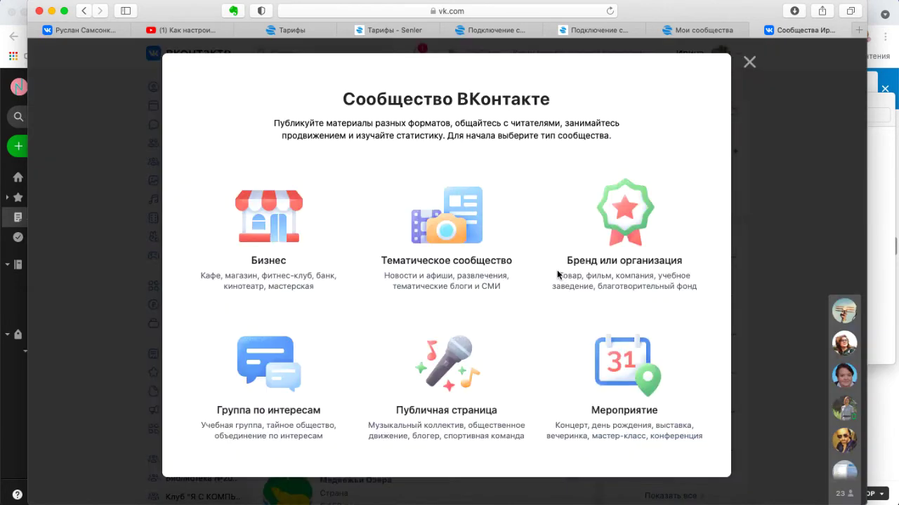
left_click(451, 366)
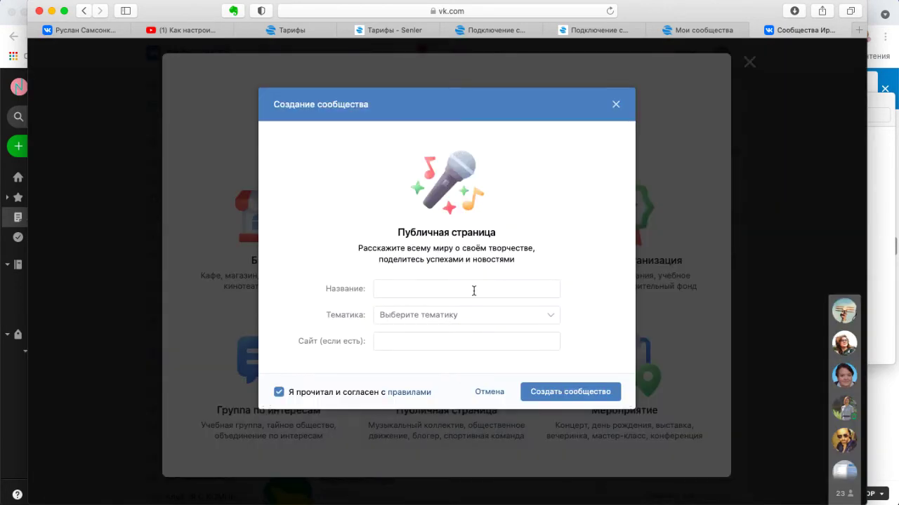
- Name the public page Тест, choose topic Веб-студия, and create it
type("Ntcn")
left_click(477, 315)
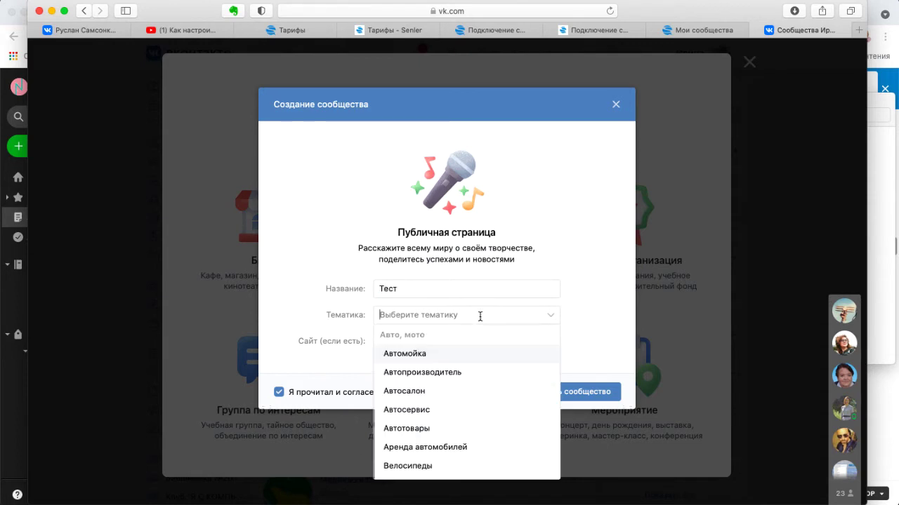
scroll(472, 417, "down", 1)
scroll(471, 417, "down", 10)
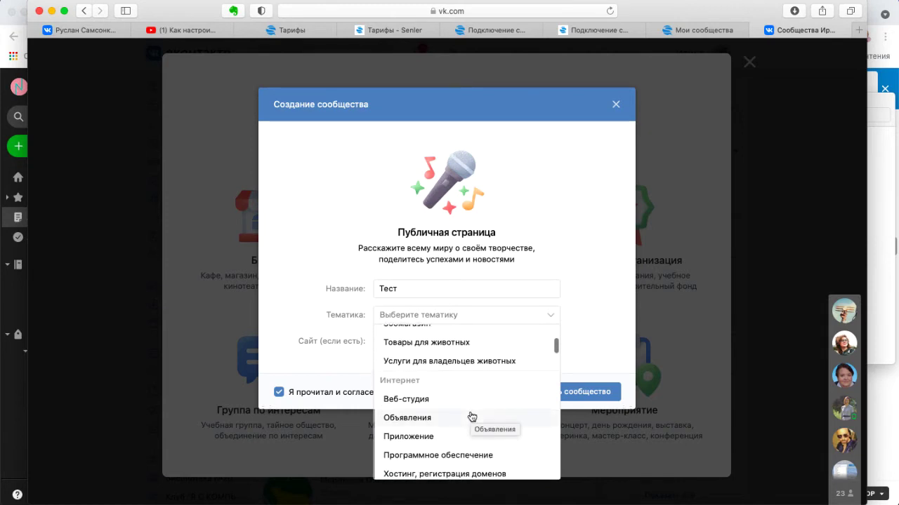
left_click(464, 398)
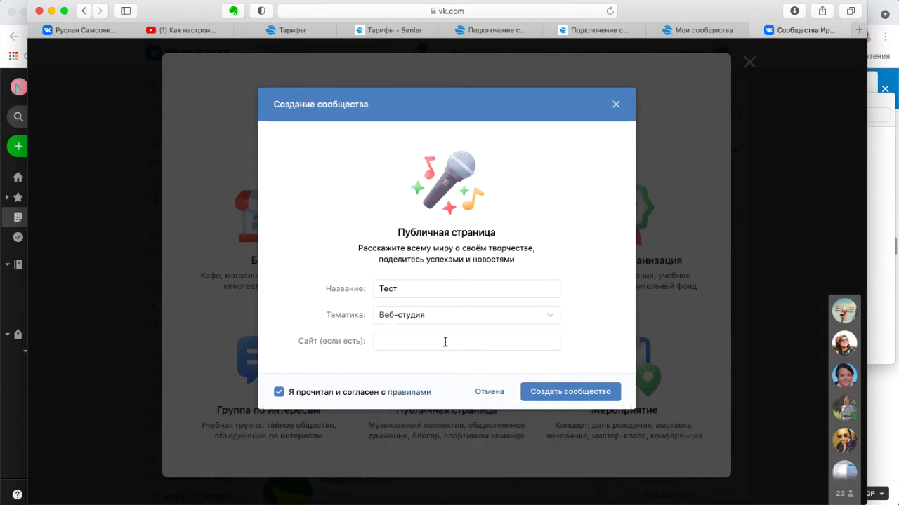
left_click(563, 397)
scroll(595, 359, "down", 3)
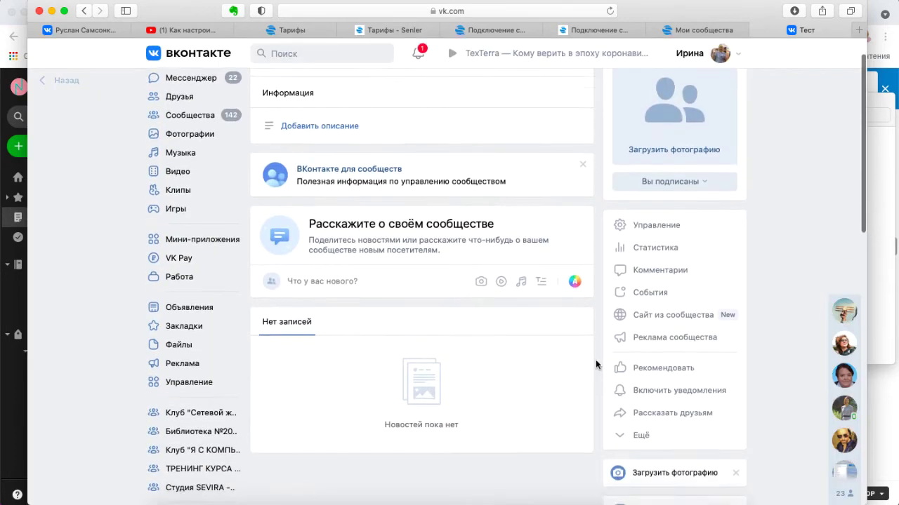
- In Тест's Управление → Сообщения, tick Добавить в левое меню, which hits the 5-community limit
scroll(596, 364, "up", 2)
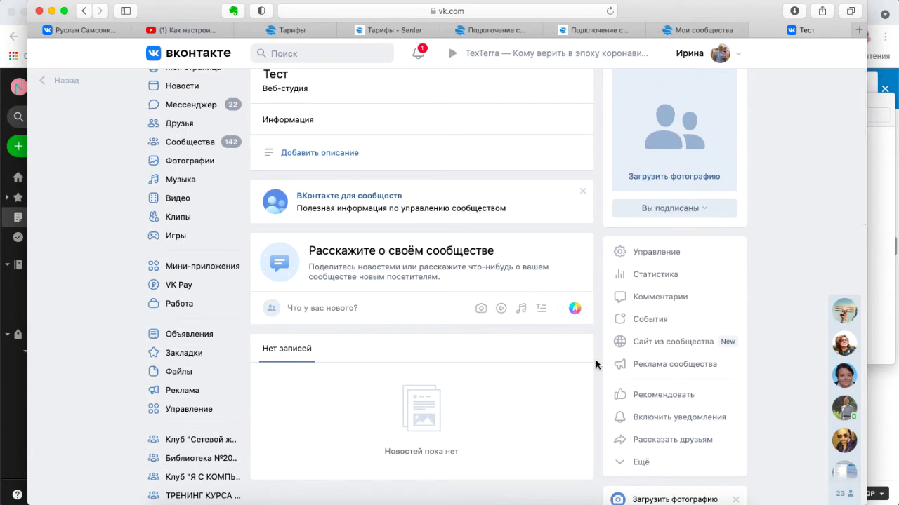
left_click(667, 254)
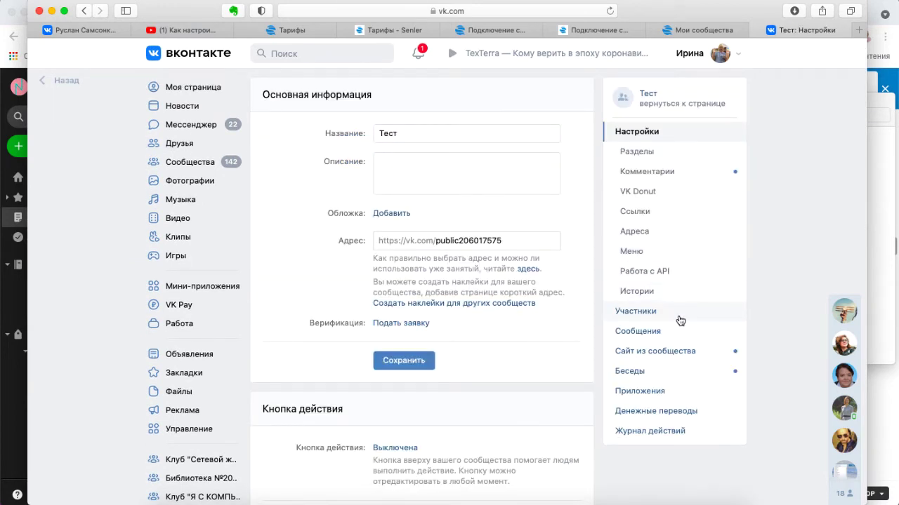
left_click(650, 331)
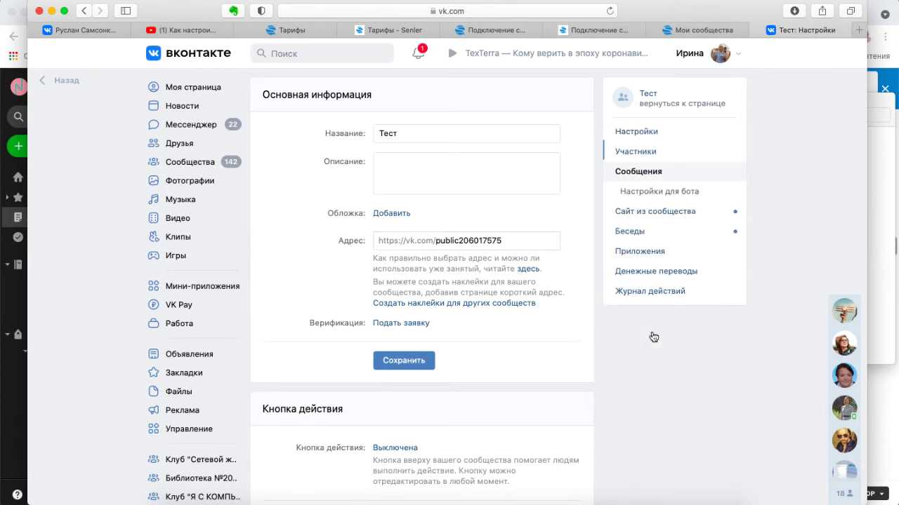
left_click(378, 154)
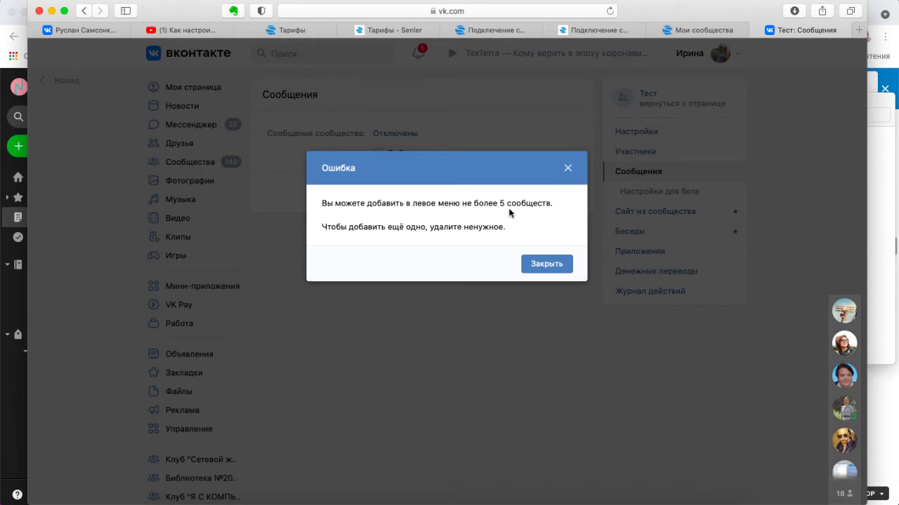
- Dismiss the limit error, set Сообщения сообщества to Включены and save
left_click(568, 172)
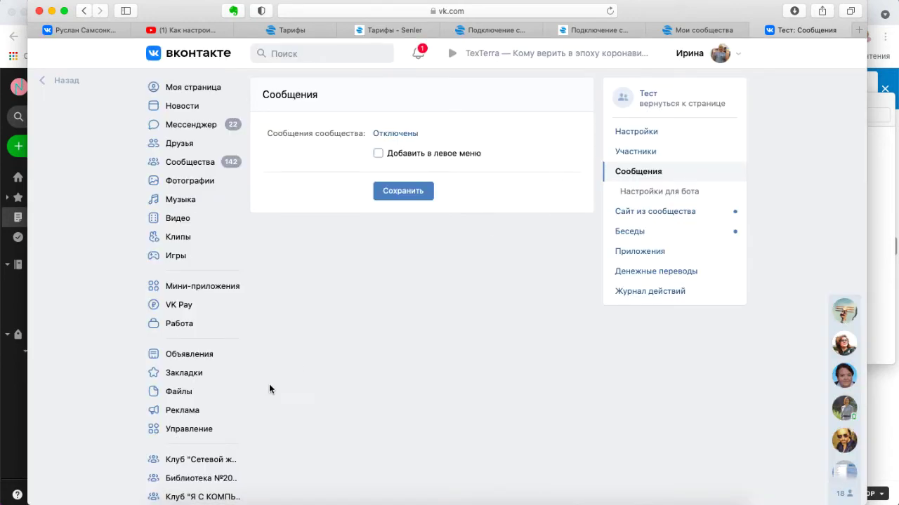
scroll(197, 456, "down", 5)
scroll(197, 459, "up", 5)
left_click(668, 191)
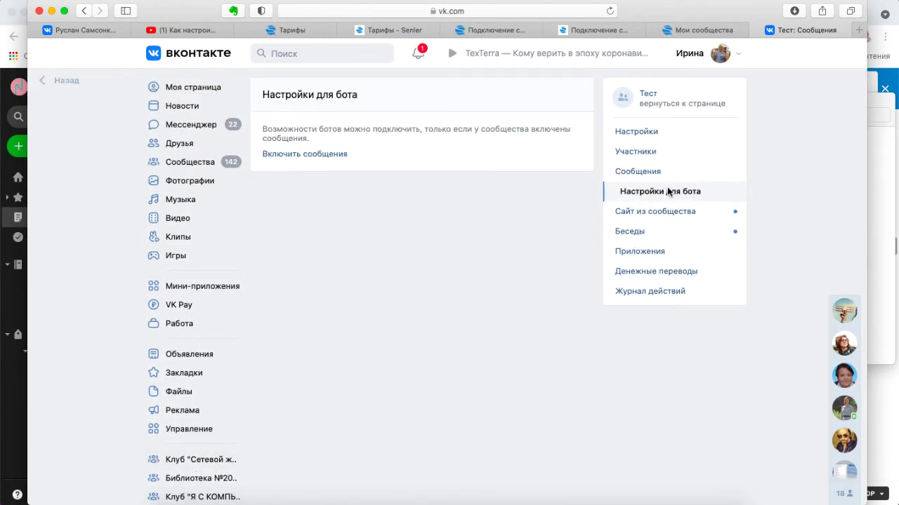
left_click(341, 157)
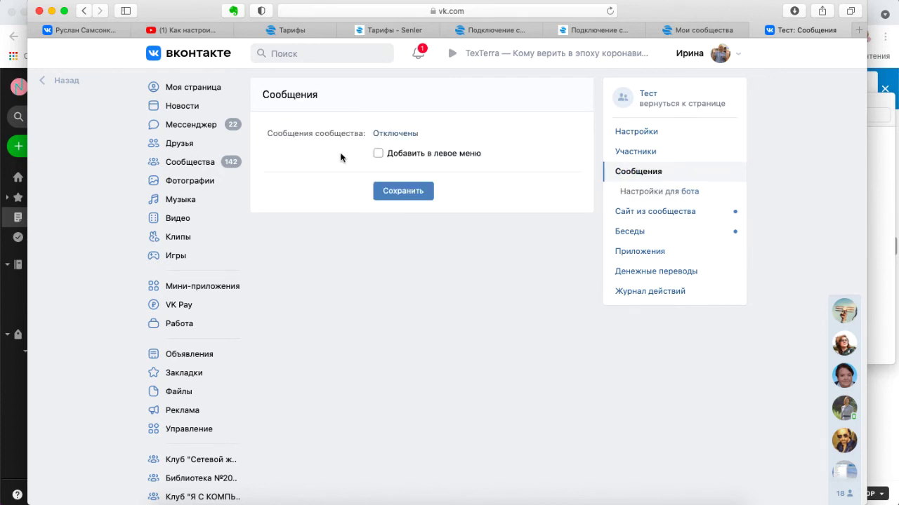
left_click(403, 135)
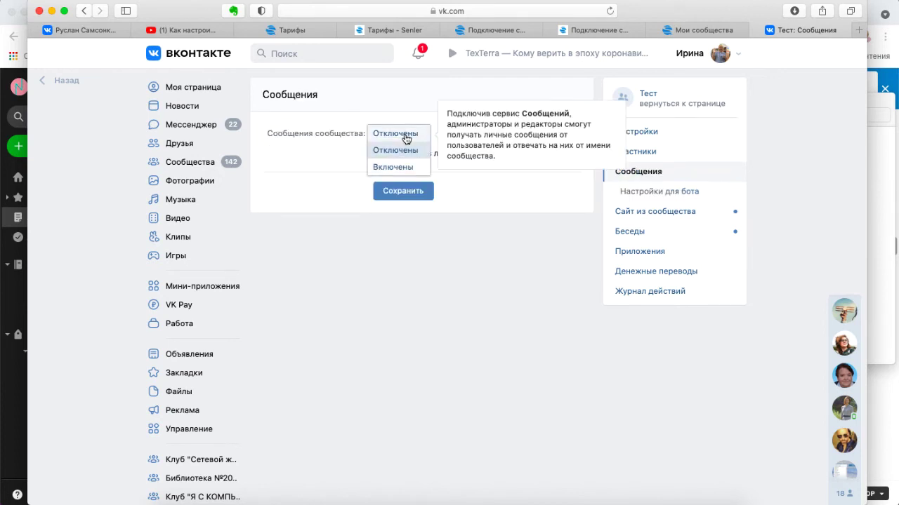
left_click(409, 169)
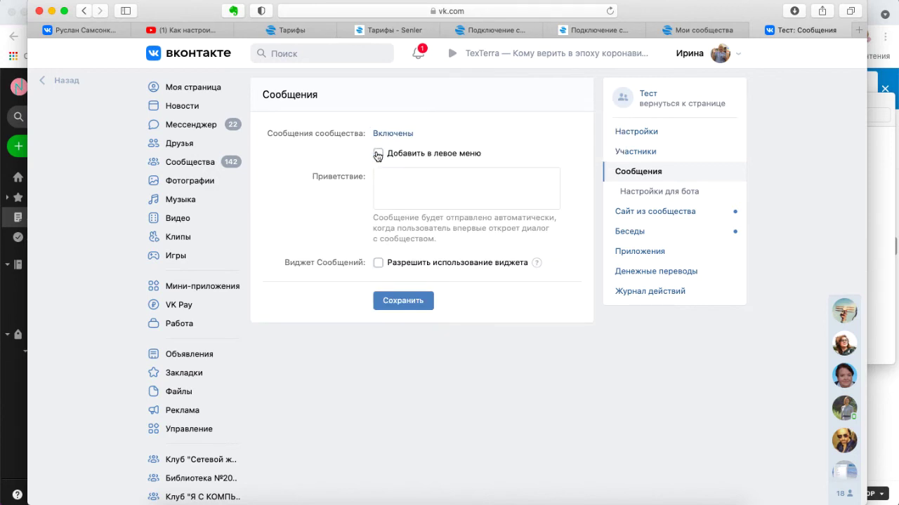
left_click(412, 304)
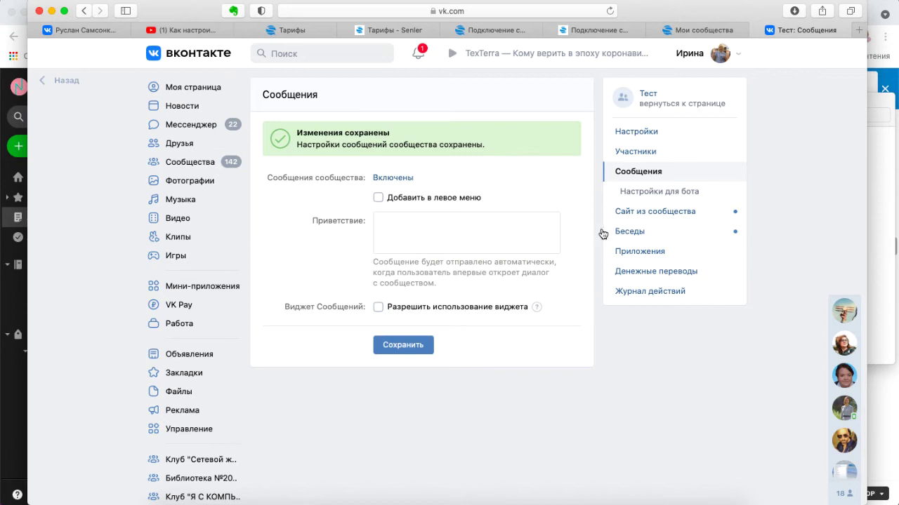
- In Настройки для бота, turn Возможности ботов on and tick Добавить кнопку «Начать»
left_click(660, 194)
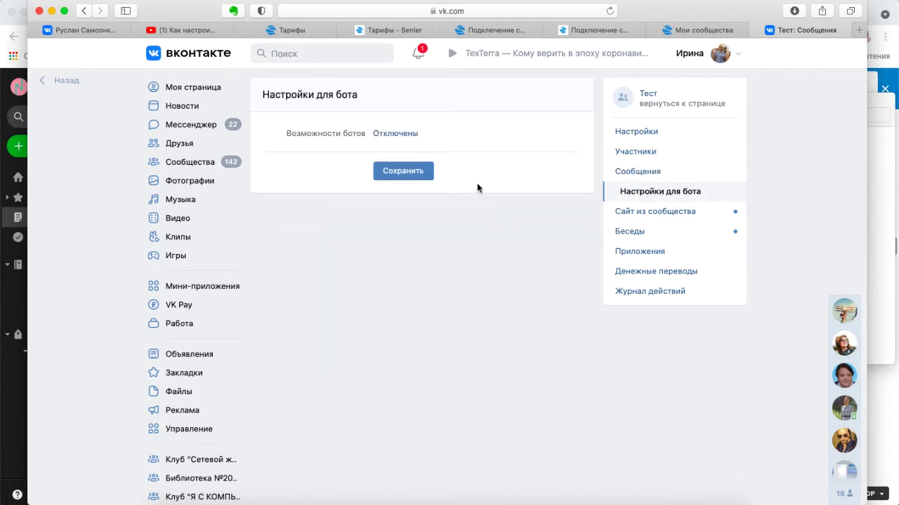
left_click(395, 133)
left_click(401, 168)
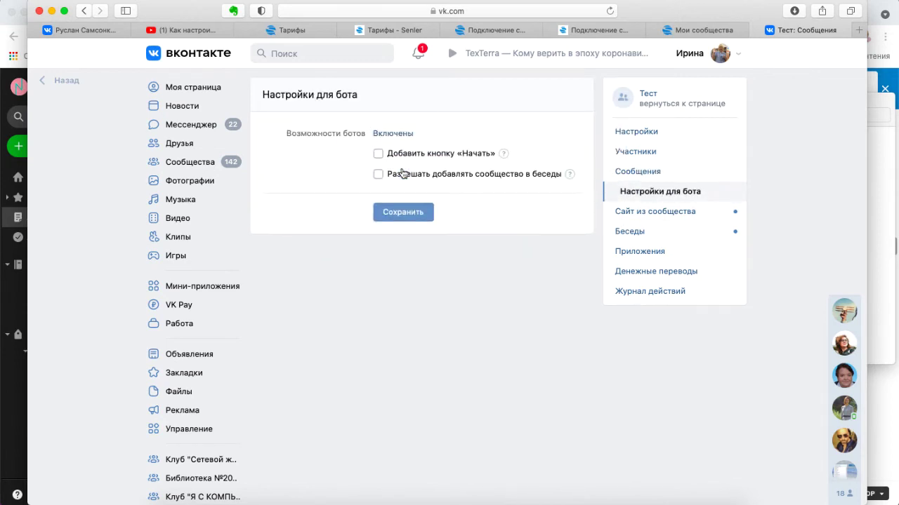
left_click(378, 155)
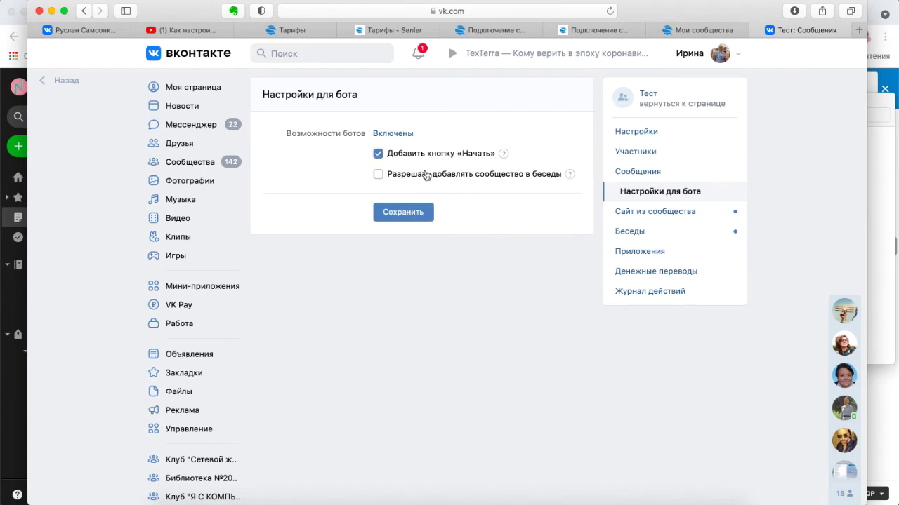
- Save the bot settings and add the Senler app from Приложения to the Тест community
left_click(417, 212)
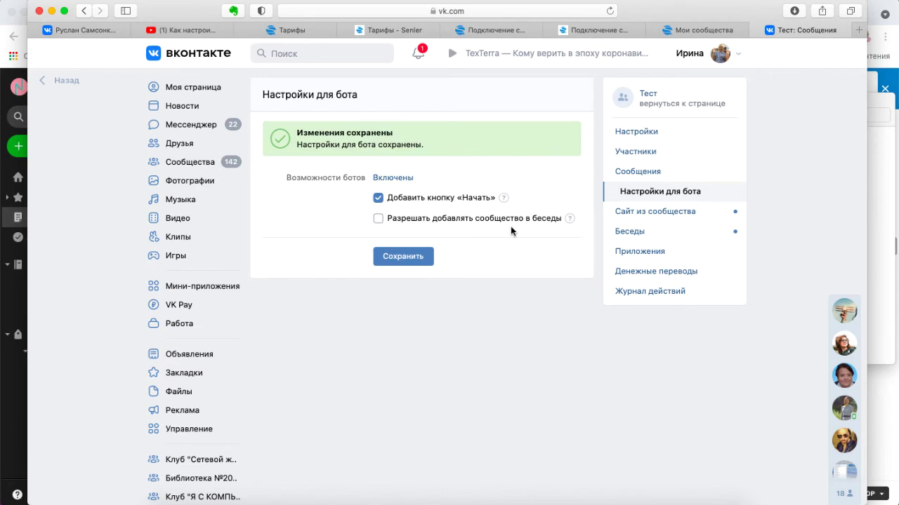
left_click(640, 252)
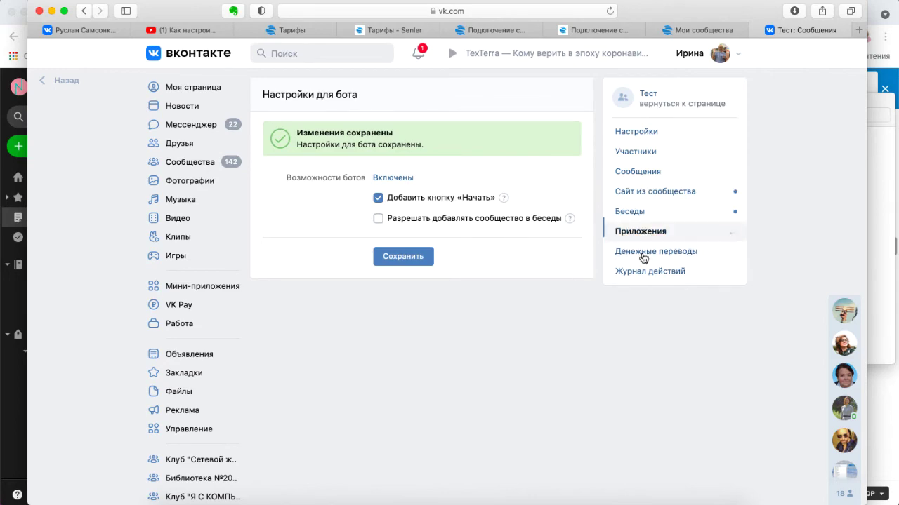
scroll(507, 327, "down", 1)
scroll(508, 327, "down", 8)
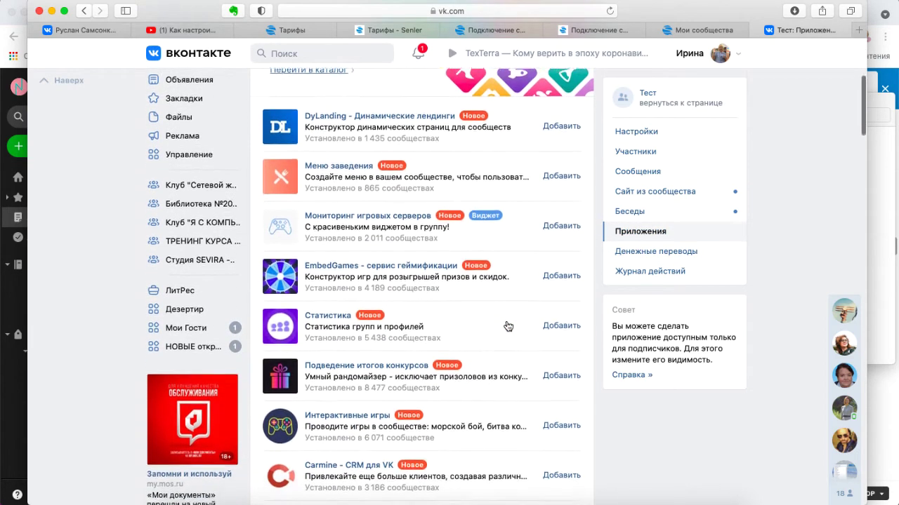
scroll(507, 326, "down", 6)
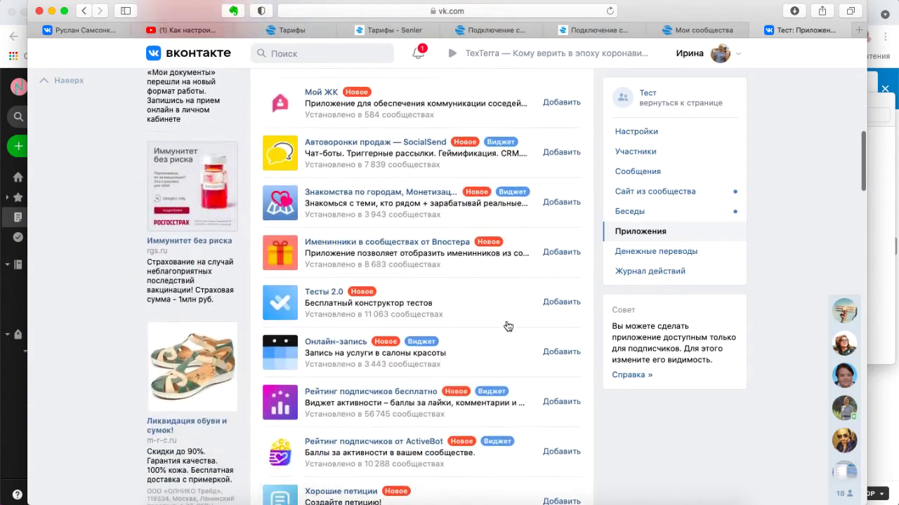
scroll(478, 345, "down", 10)
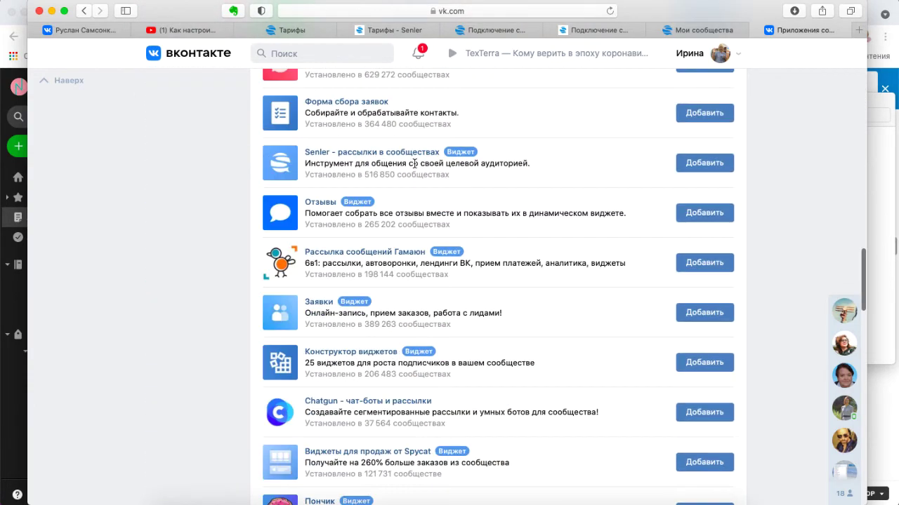
left_click(715, 164)
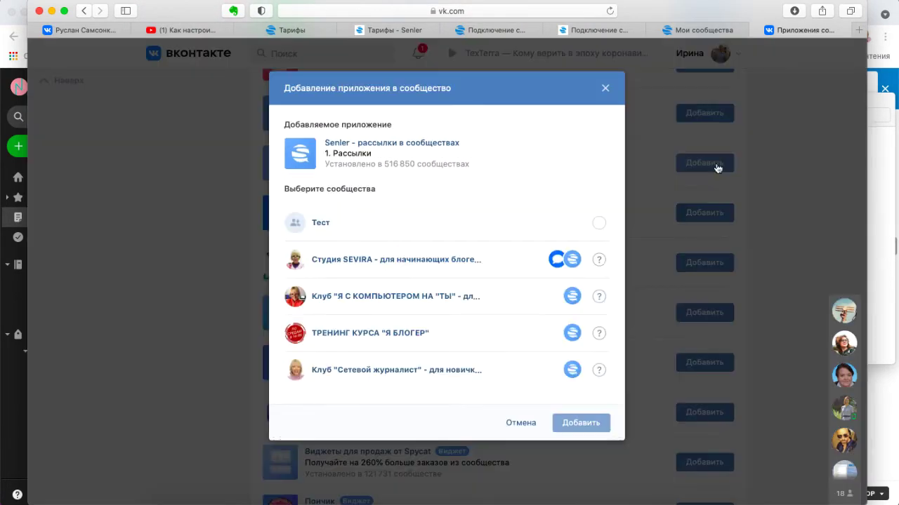
left_click(599, 224)
left_click(589, 423)
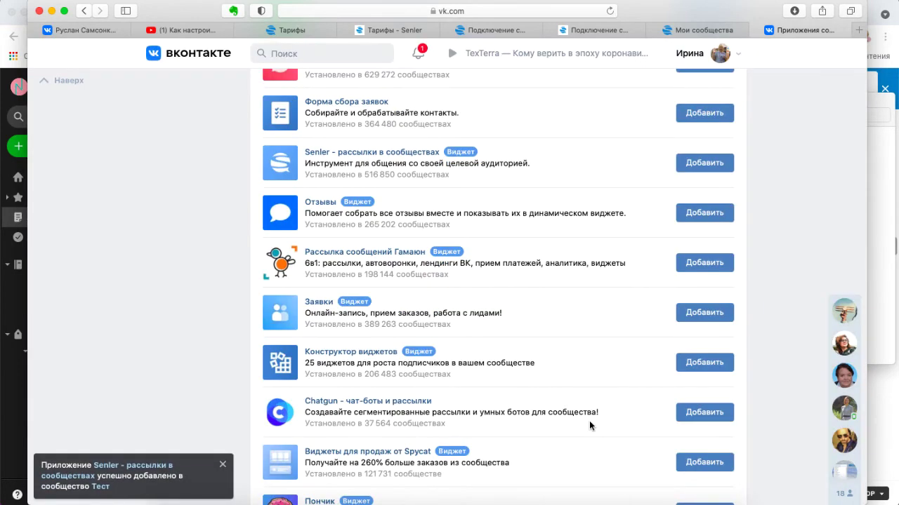
scroll(589, 424, "up", 10)
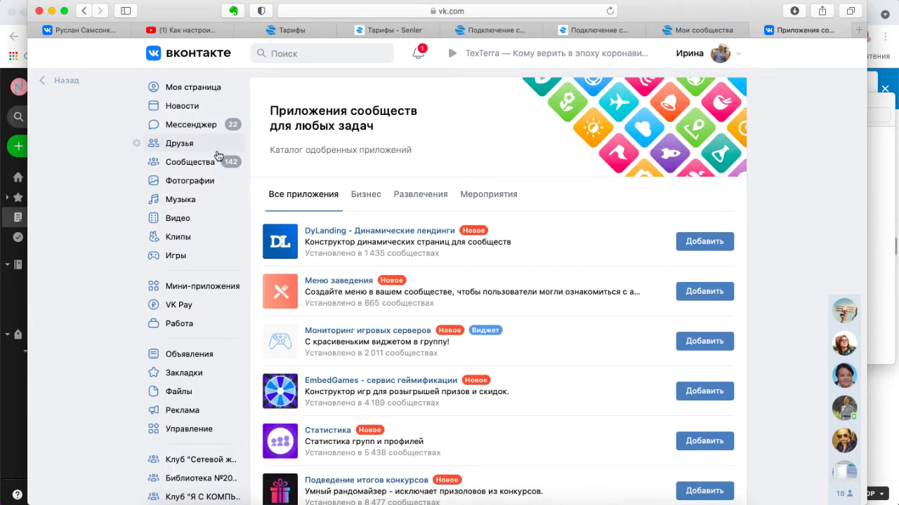
- Search 'Тест' in my communities list and open the Тест community page
left_click(205, 167)
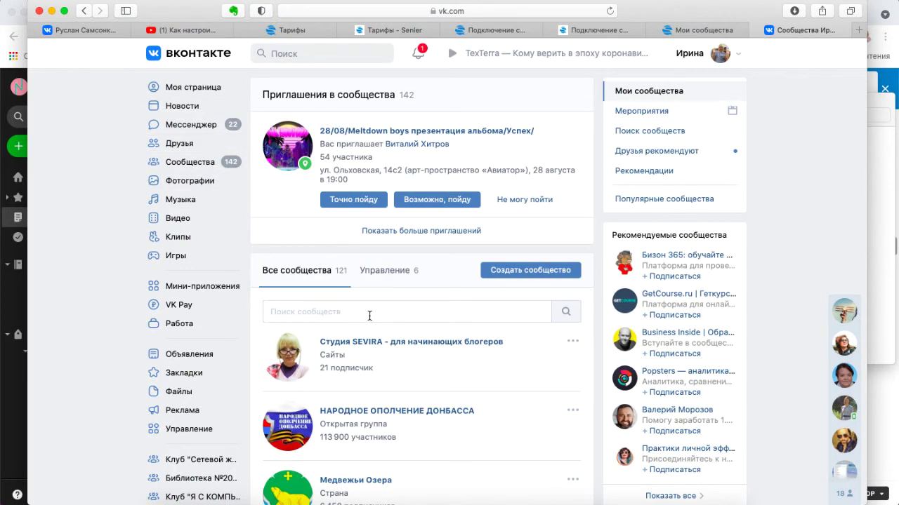
scroll(369, 316, "down", 5)
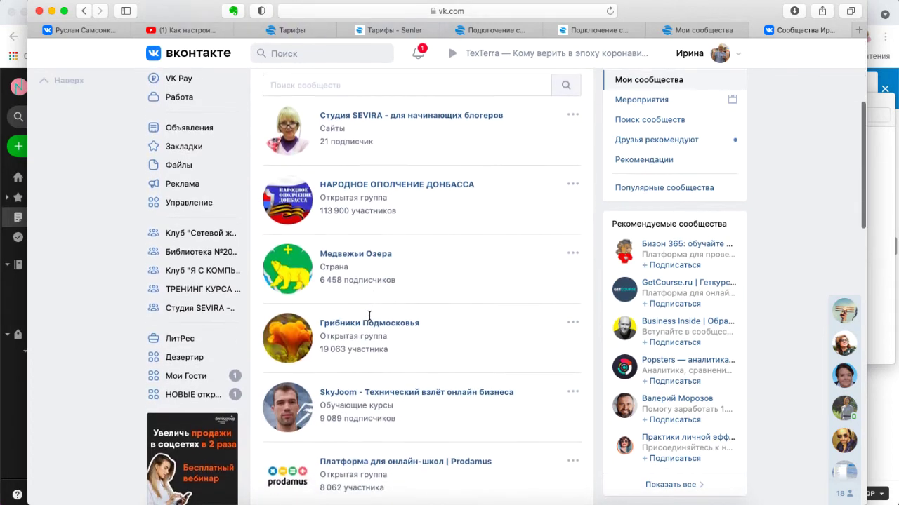
scroll(369, 315, "up", 5)
type("Тест")
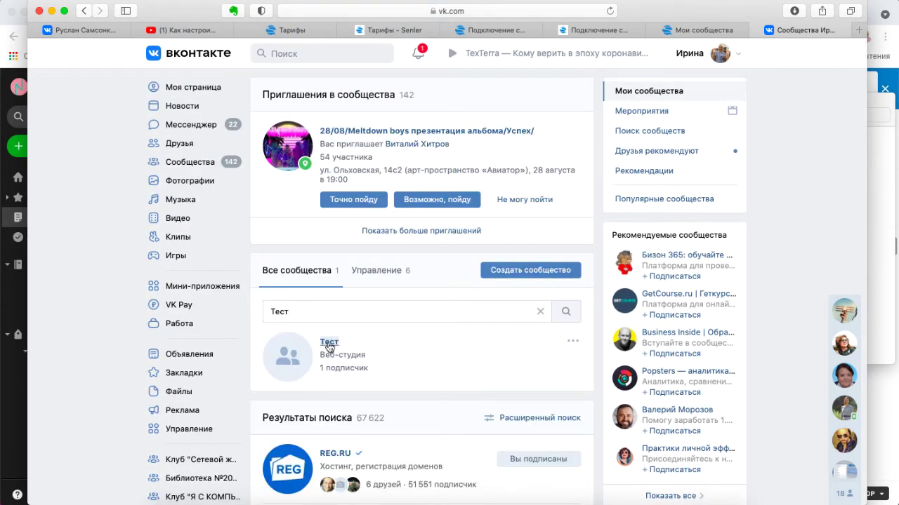
scroll(235, 428, "down", 5)
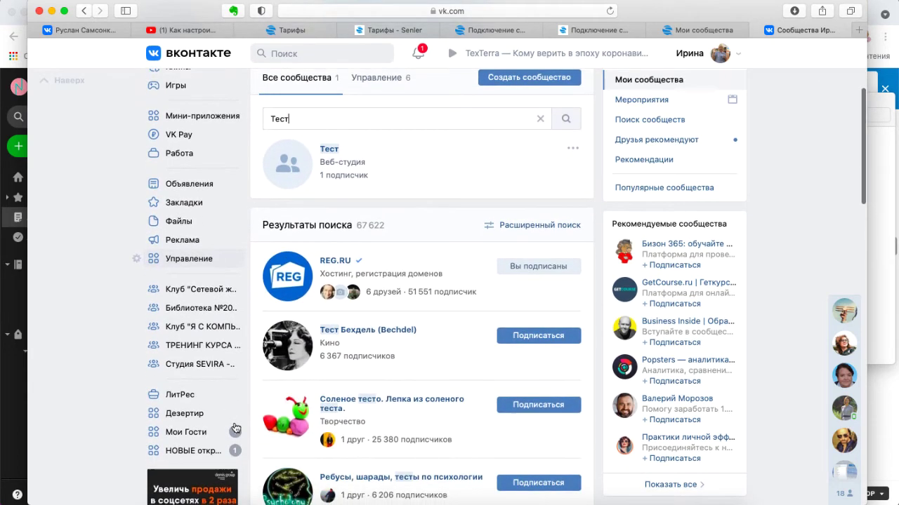
scroll(235, 316, "up", 5)
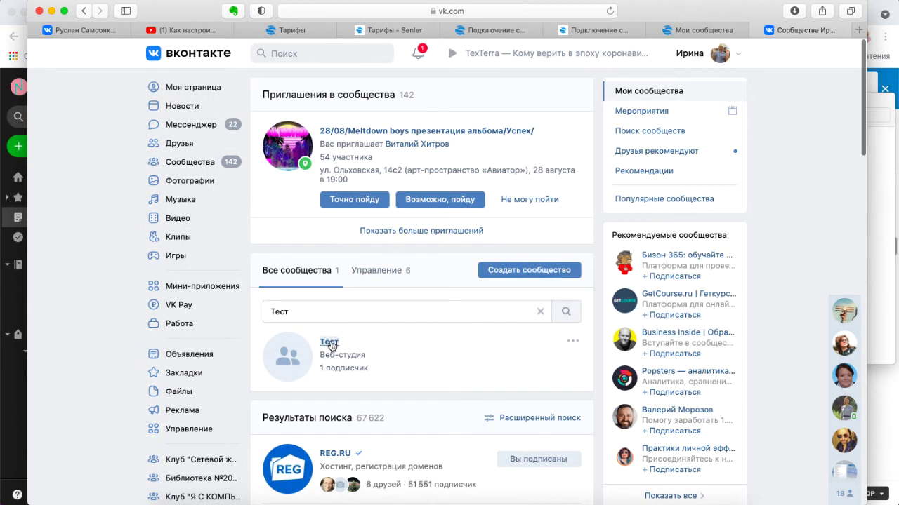
left_click(328, 341)
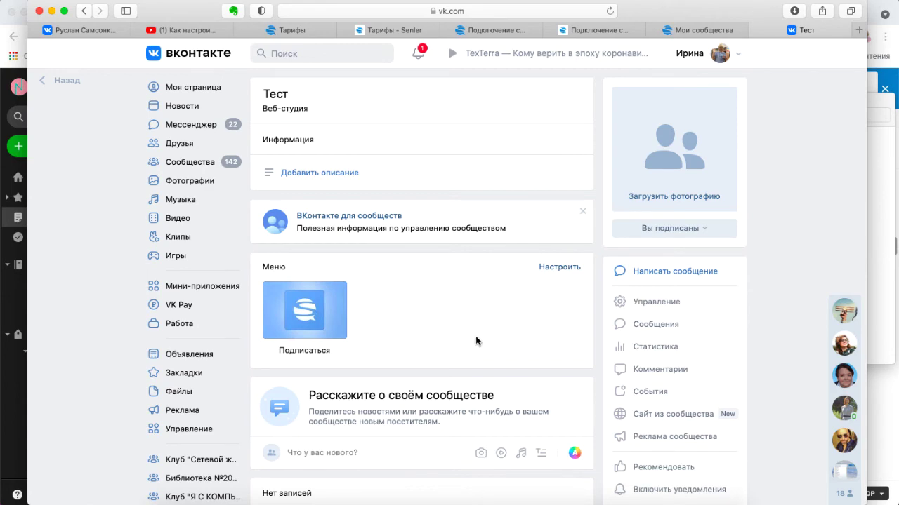
- Switch on notifications for Тест, then return to Senler's Мои сообщества tab
scroll(591, 343, "down", 3)
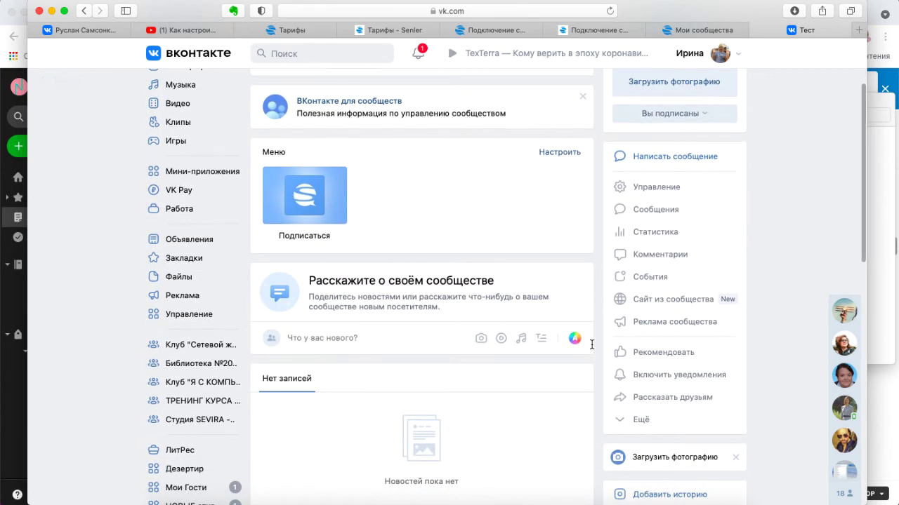
scroll(591, 344, "down", 1)
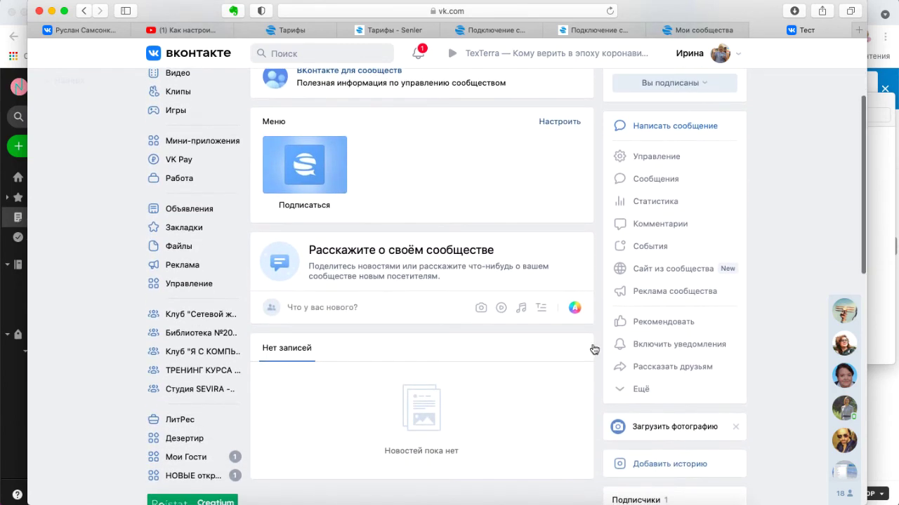
left_click(656, 346)
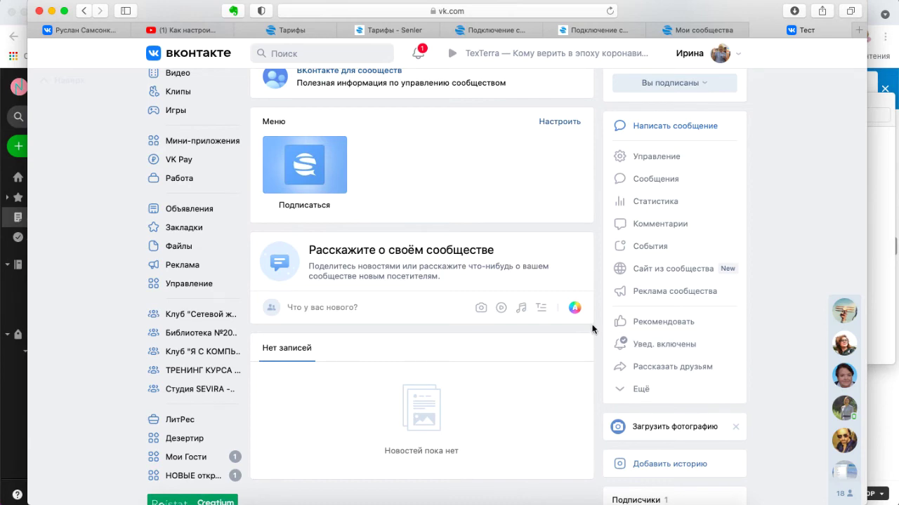
scroll(596, 320, "up", 5)
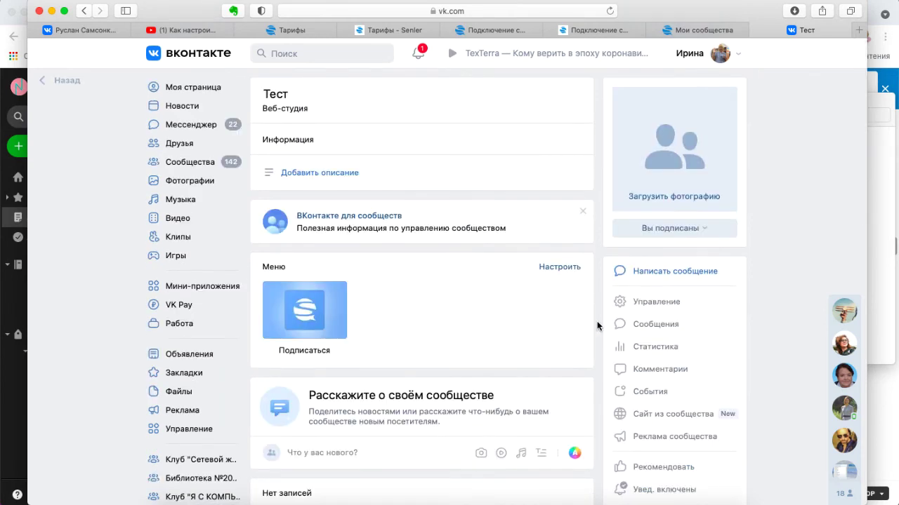
left_click(703, 30)
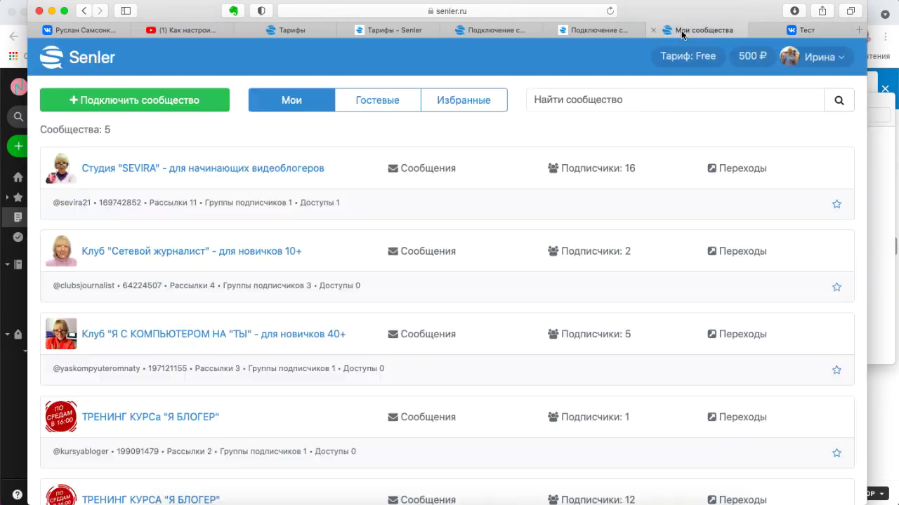
- Reload Senler and try connecting Тест with Разрешить, then go back to the VK Тест tab
left_click(610, 11)
left_click(157, 100)
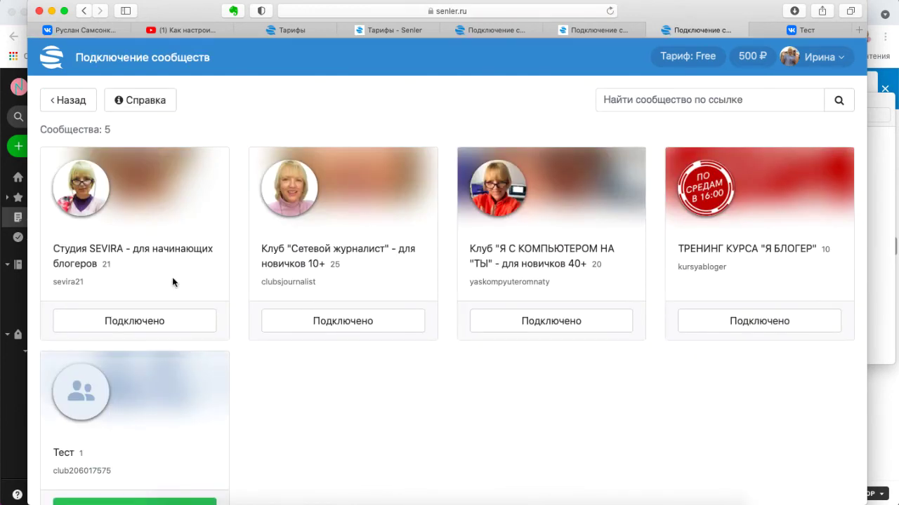
scroll(248, 407, "down", 3)
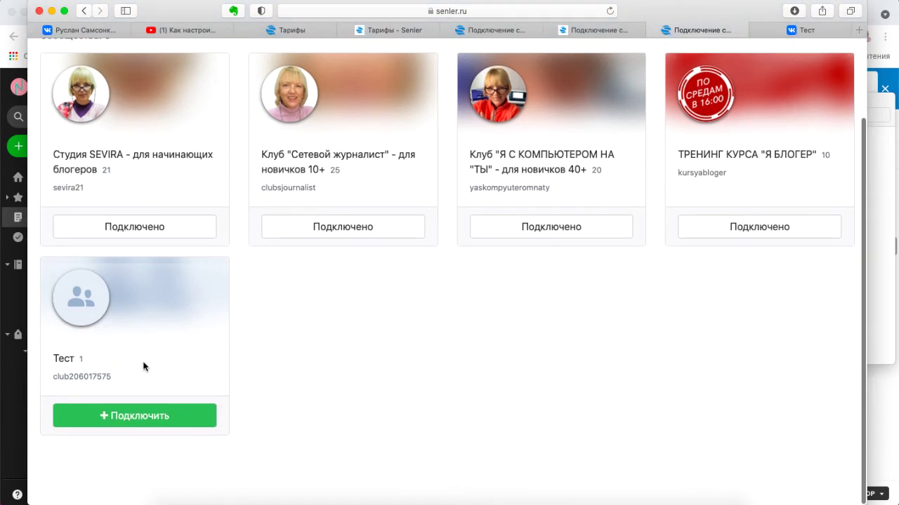
left_click(145, 418)
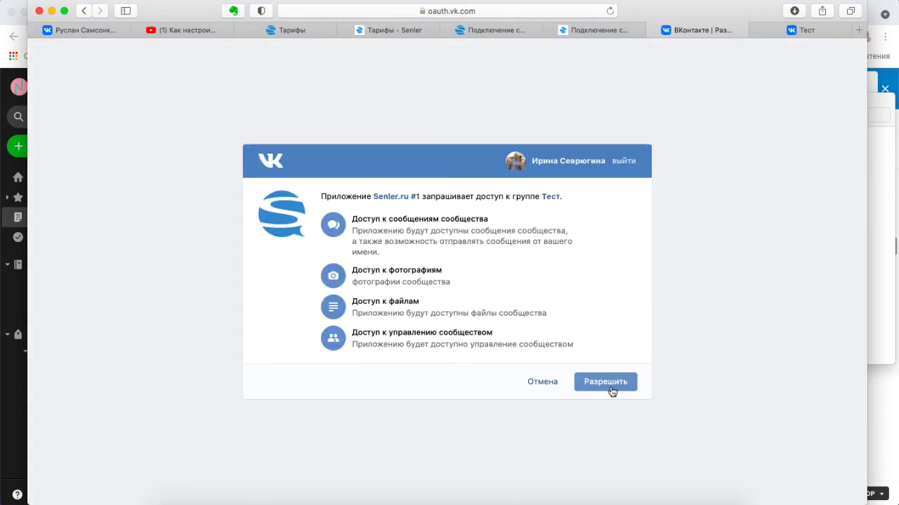
left_click(615, 386)
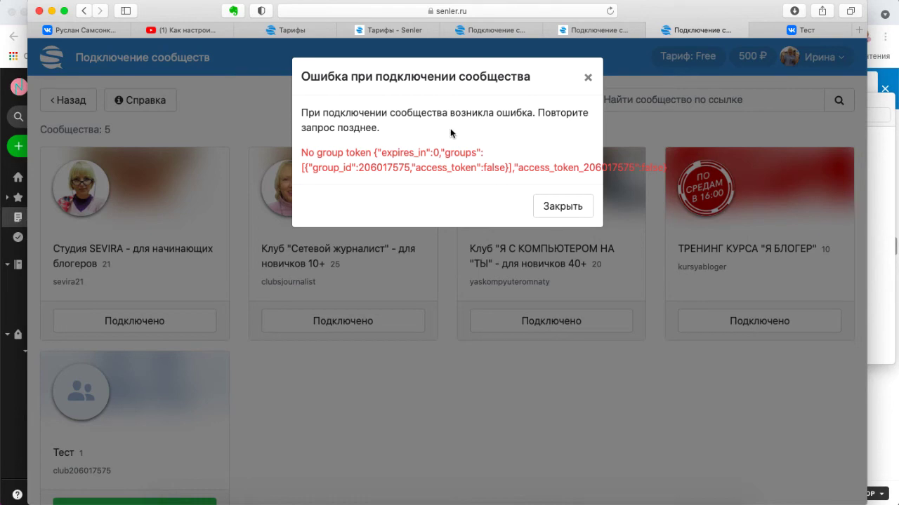
left_click(799, 30)
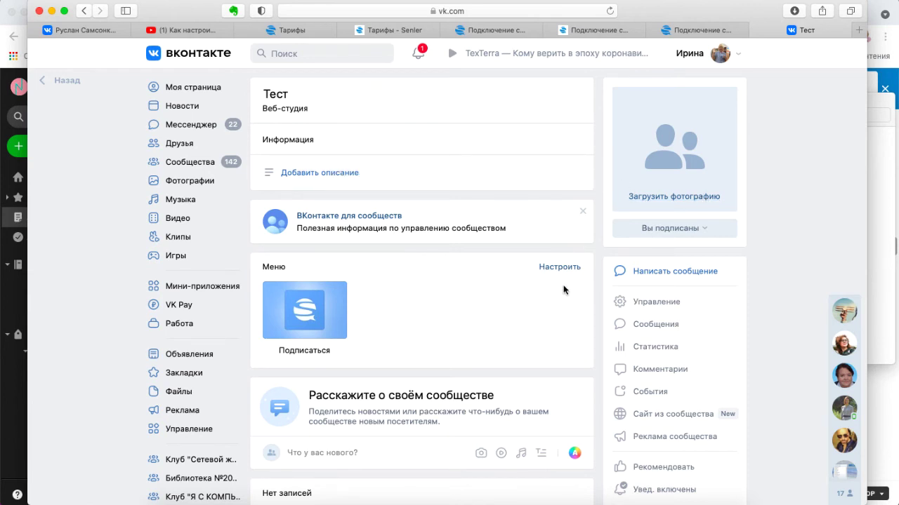
- Open the Тест community's Управление settings and scroll to the 'Кнопка действия' section
left_click(653, 309)
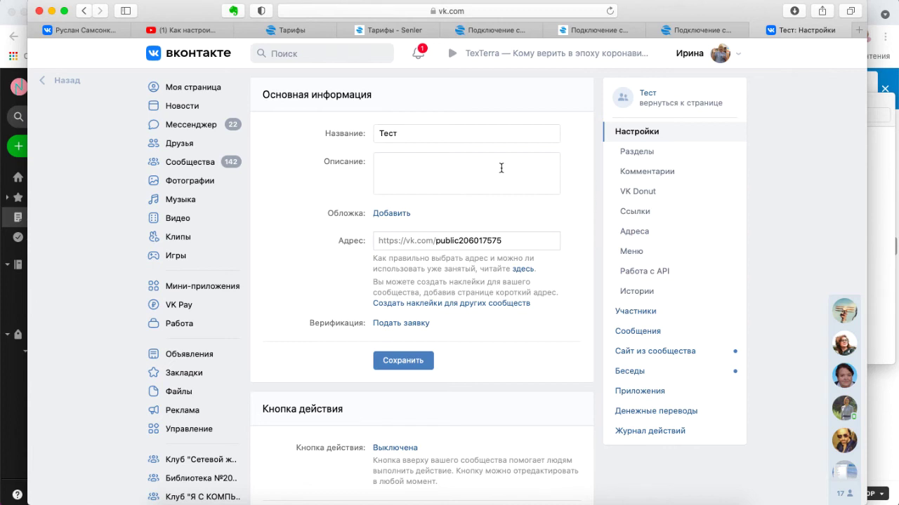
scroll(491, 186, "down", 1)
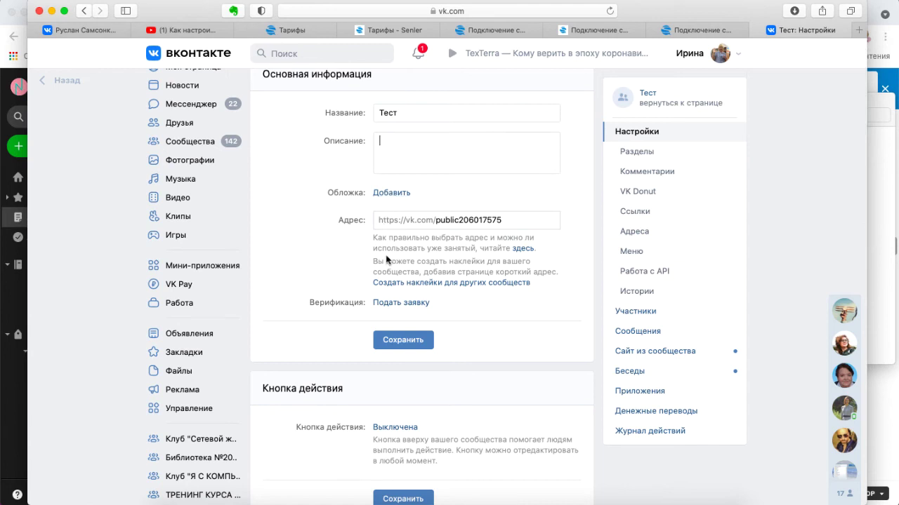
scroll(517, 333, "down", 2)
scroll(515, 334, "down", 5)
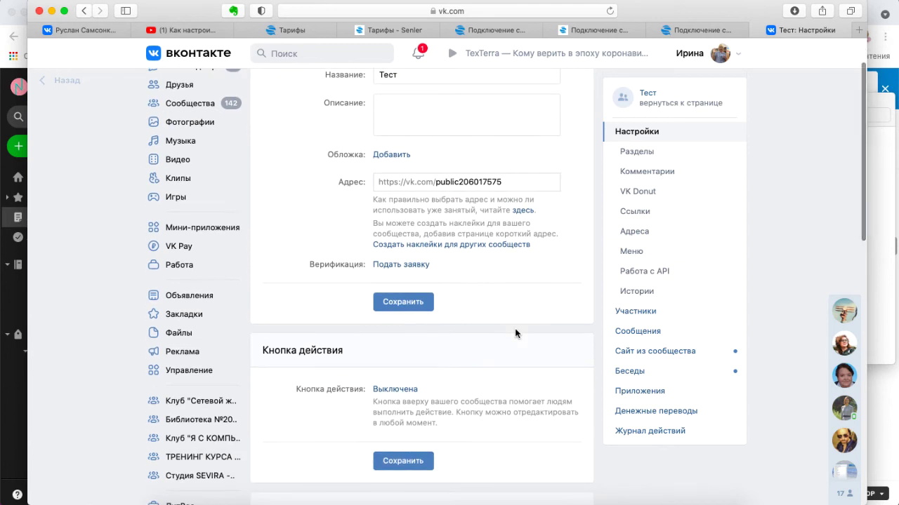
scroll(516, 332, "down", 1)
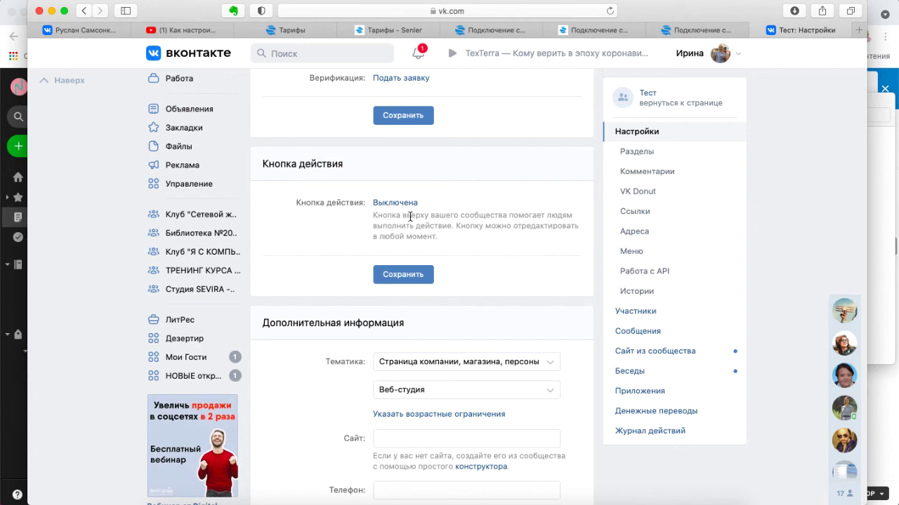
- Turn the action button on as 'Написать на почту' with the contact e-mail, and save
left_click(395, 203)
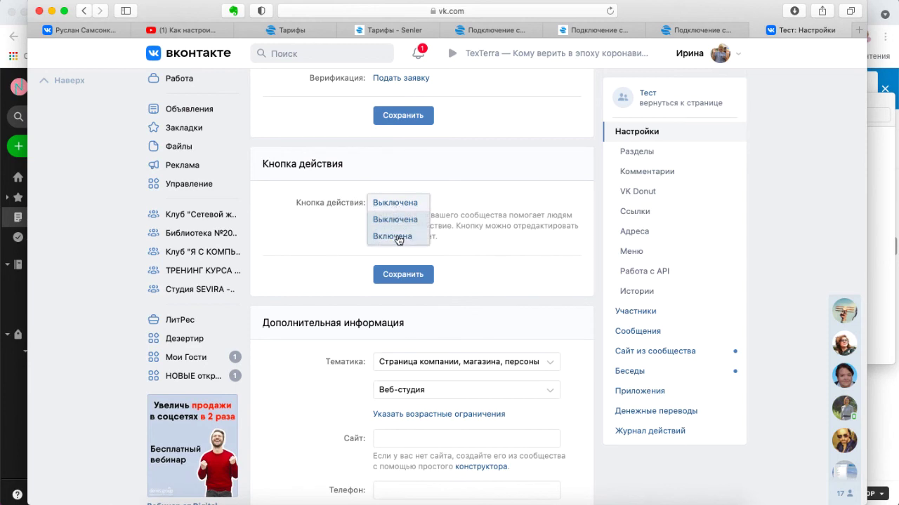
left_click(395, 236)
left_click(537, 278)
left_click(522, 298)
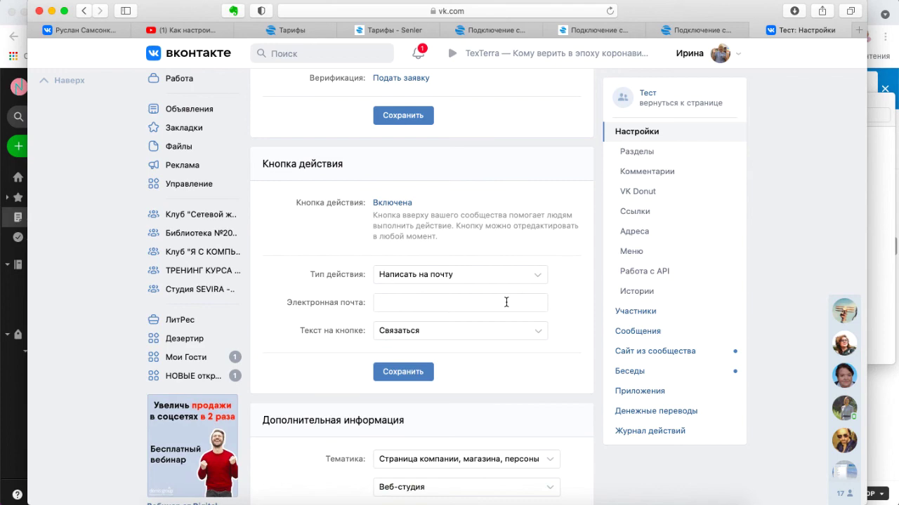
scroll(570, 318, "down", 2)
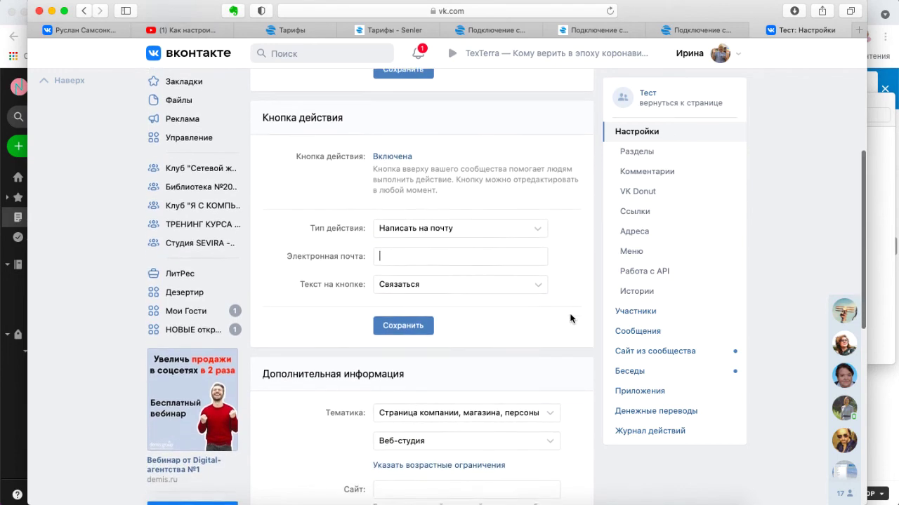
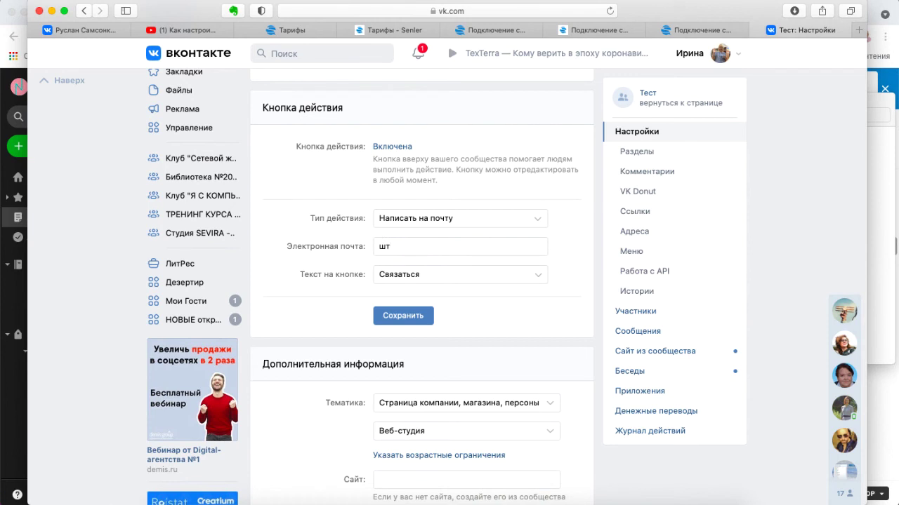
scroll(572, 330, "down", 4)
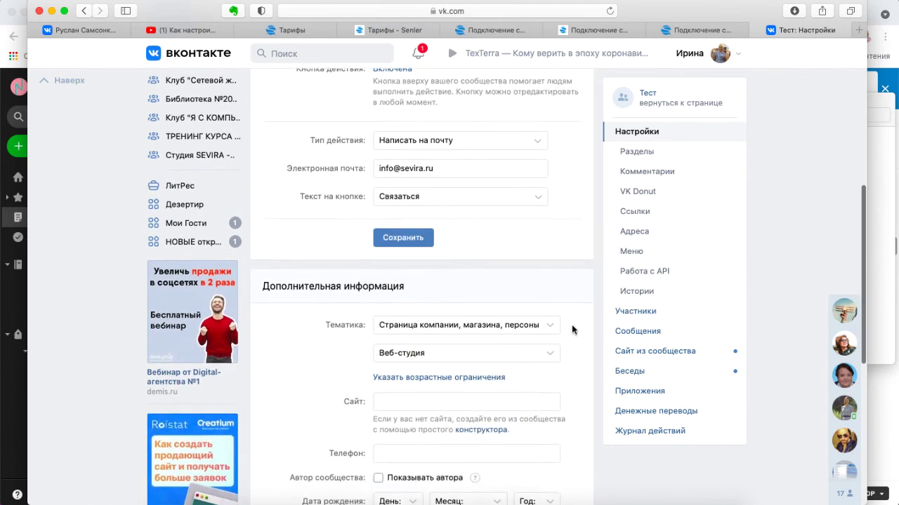
scroll(572, 329, "down", 5)
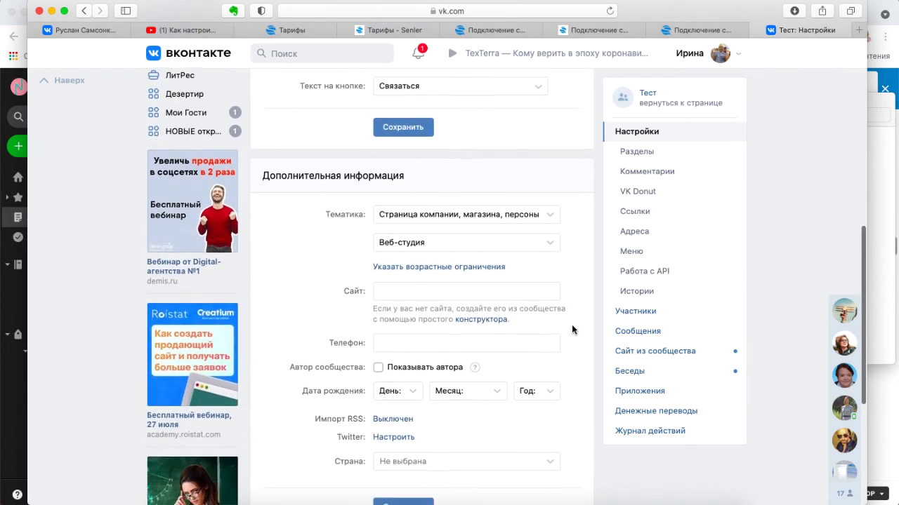
scroll(571, 329, "up", 7)
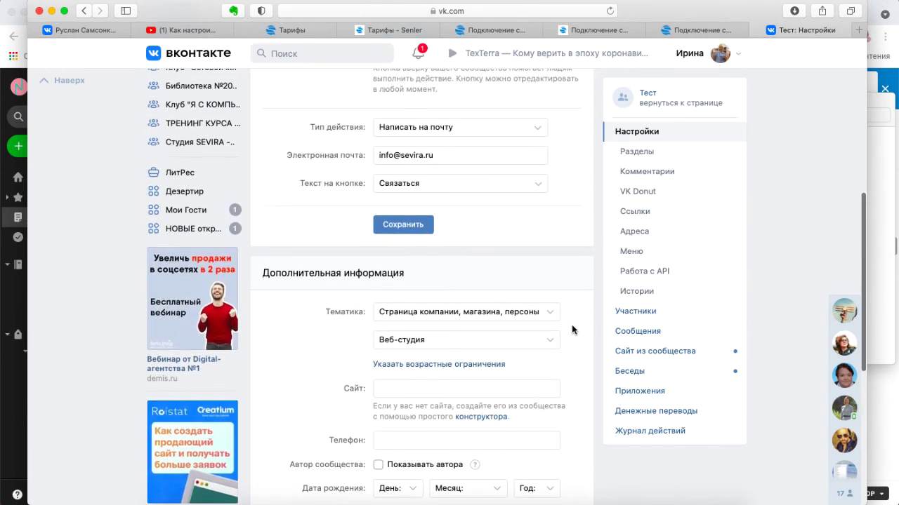
left_click(414, 262)
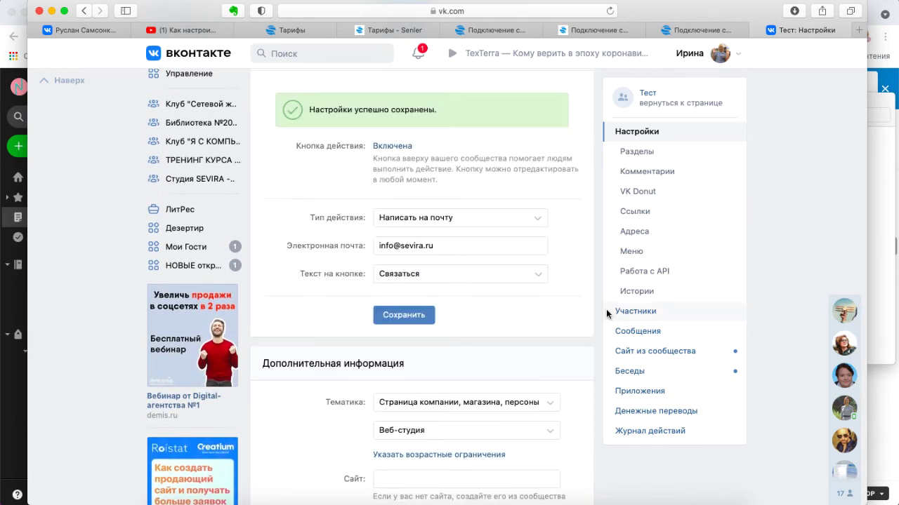
- Save the description 'Группа для теста', then return to Senler's community connection page
scroll(592, 351, "up", 10)
left_click(421, 169)
type("Груп")
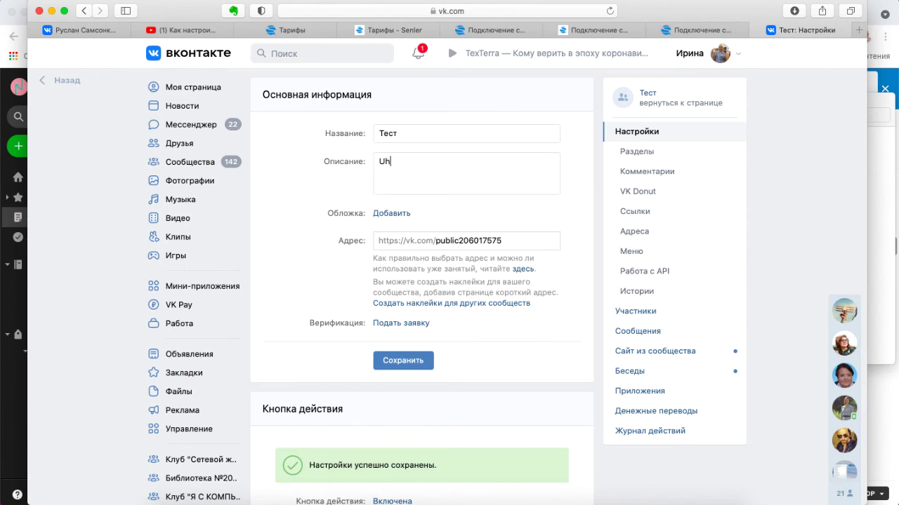
type("па для теста")
left_click(421, 361)
left_click(642, 97)
left_click(700, 30)
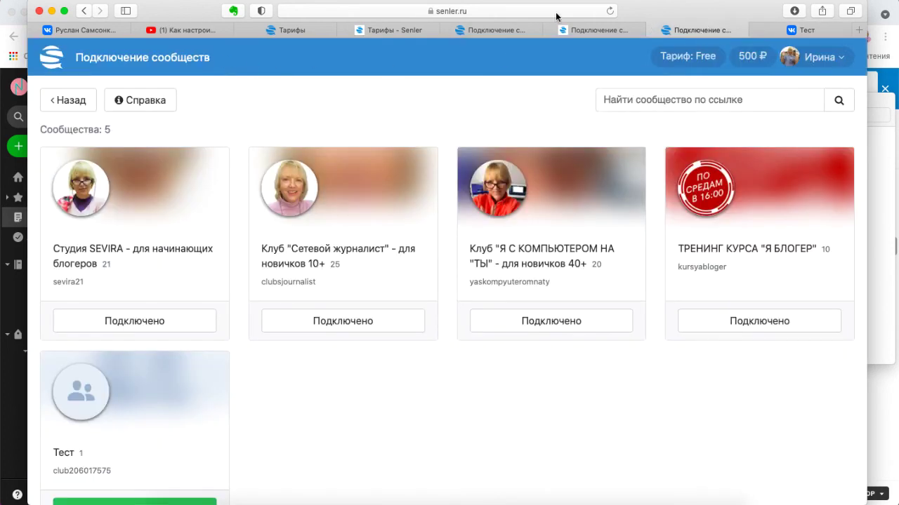
- Connect Тест in Senler, granting VK access and continuing to its Главная dashboard
scroll(281, 281, "down", 3)
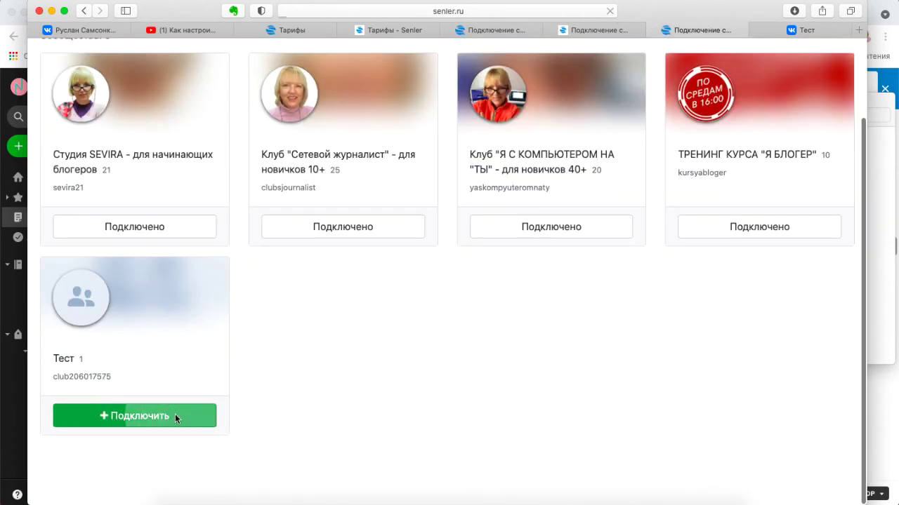
left_click(175, 414)
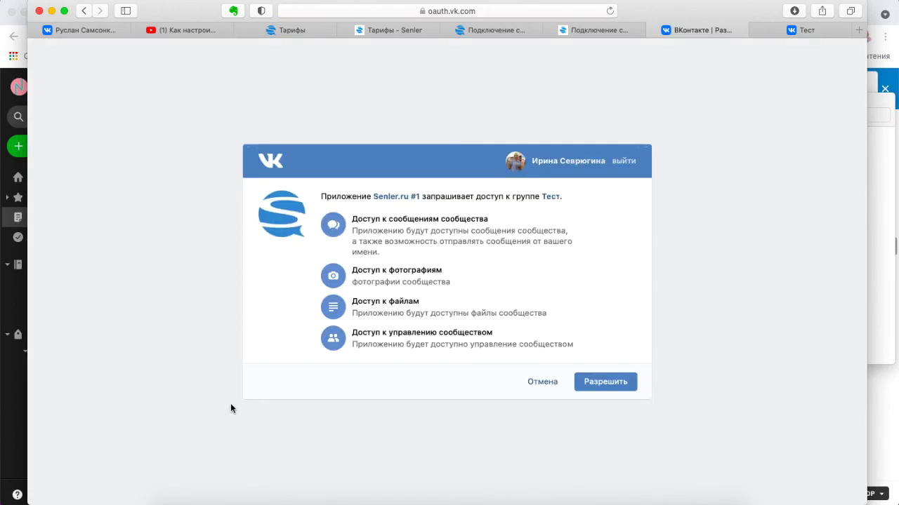
left_click(606, 382)
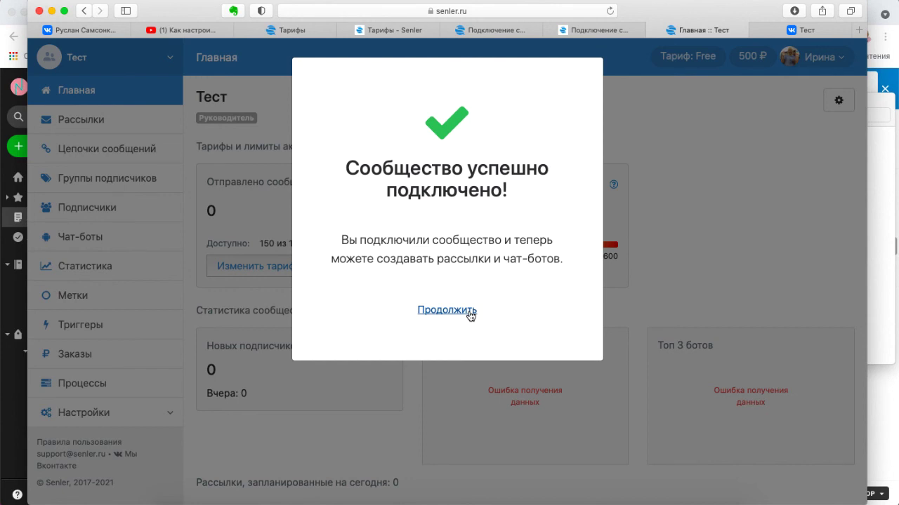
left_click(446, 310)
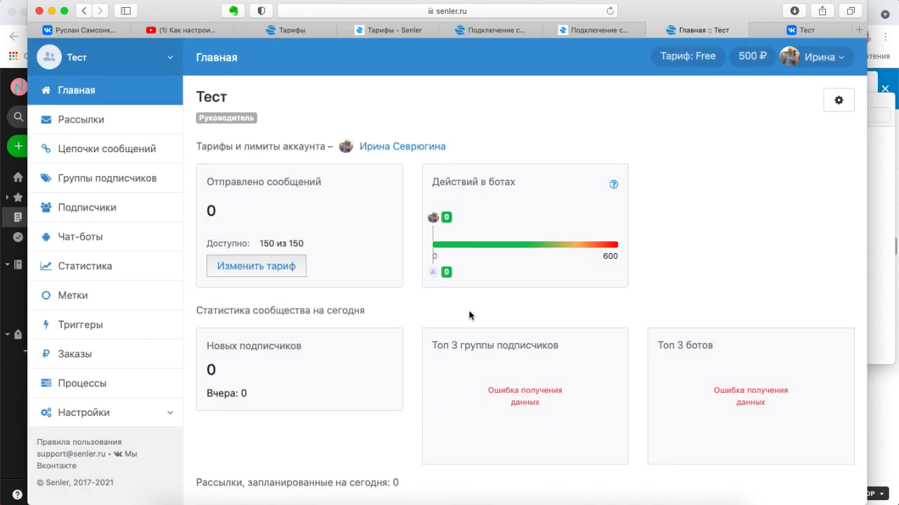